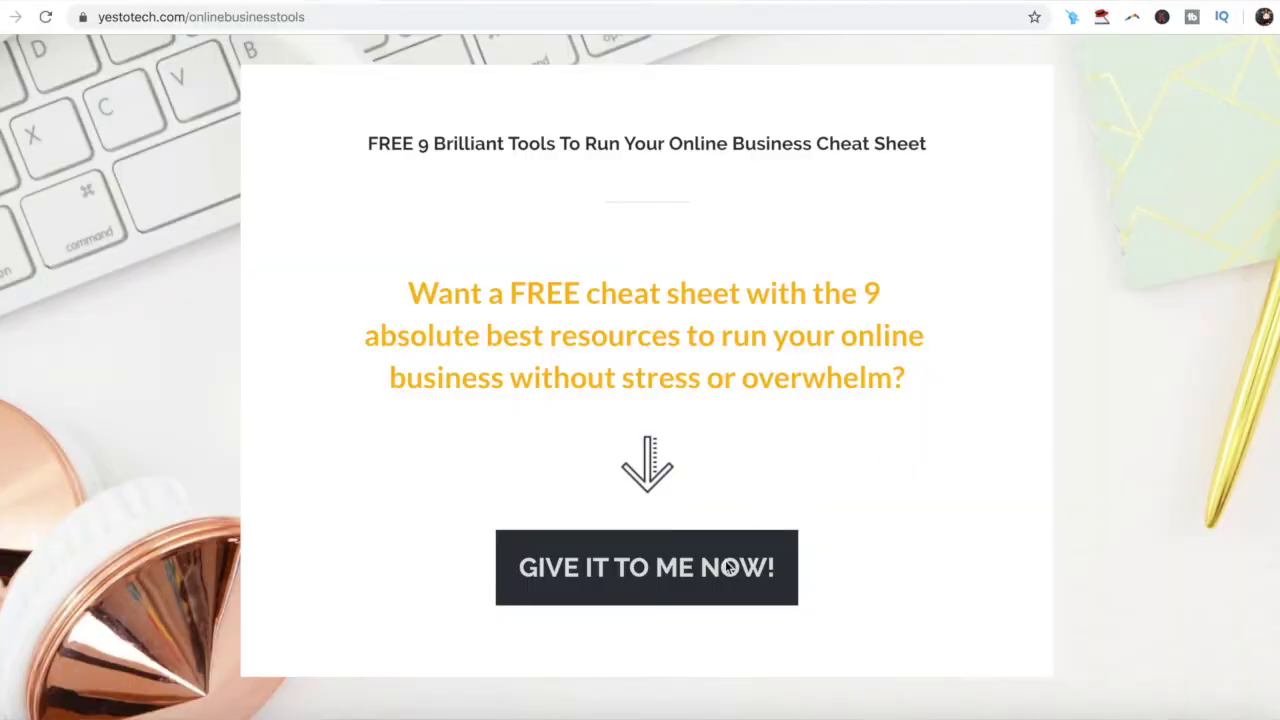
Step: Open the Yes to Tech cheat sheet sign-up form, then start a new Canva design
click(709, 566)
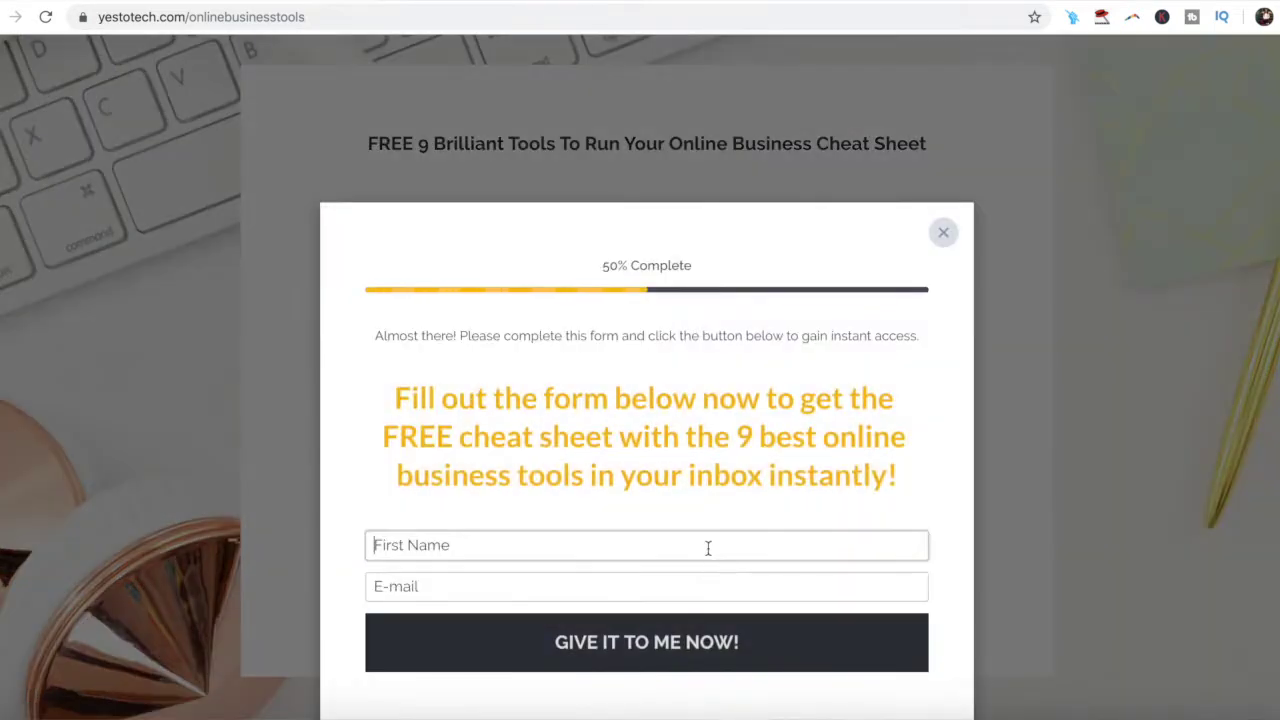
text(Marina)
key(Tab)
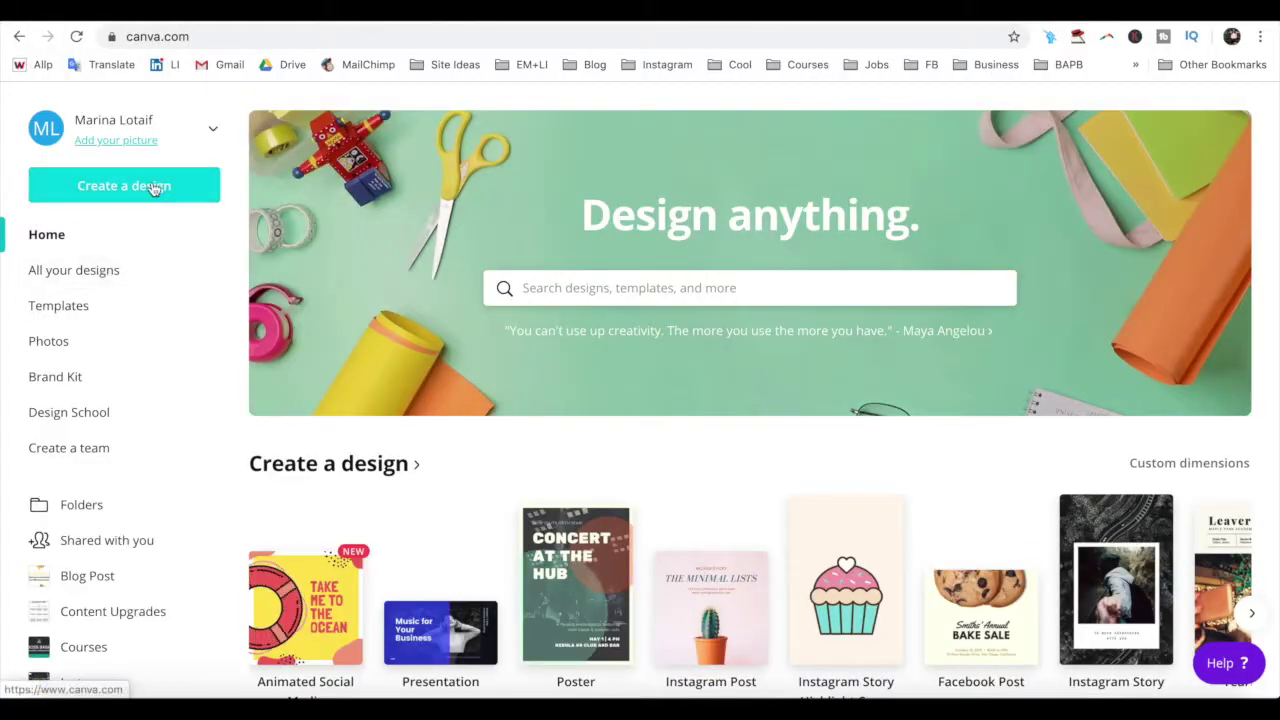
click(153, 188)
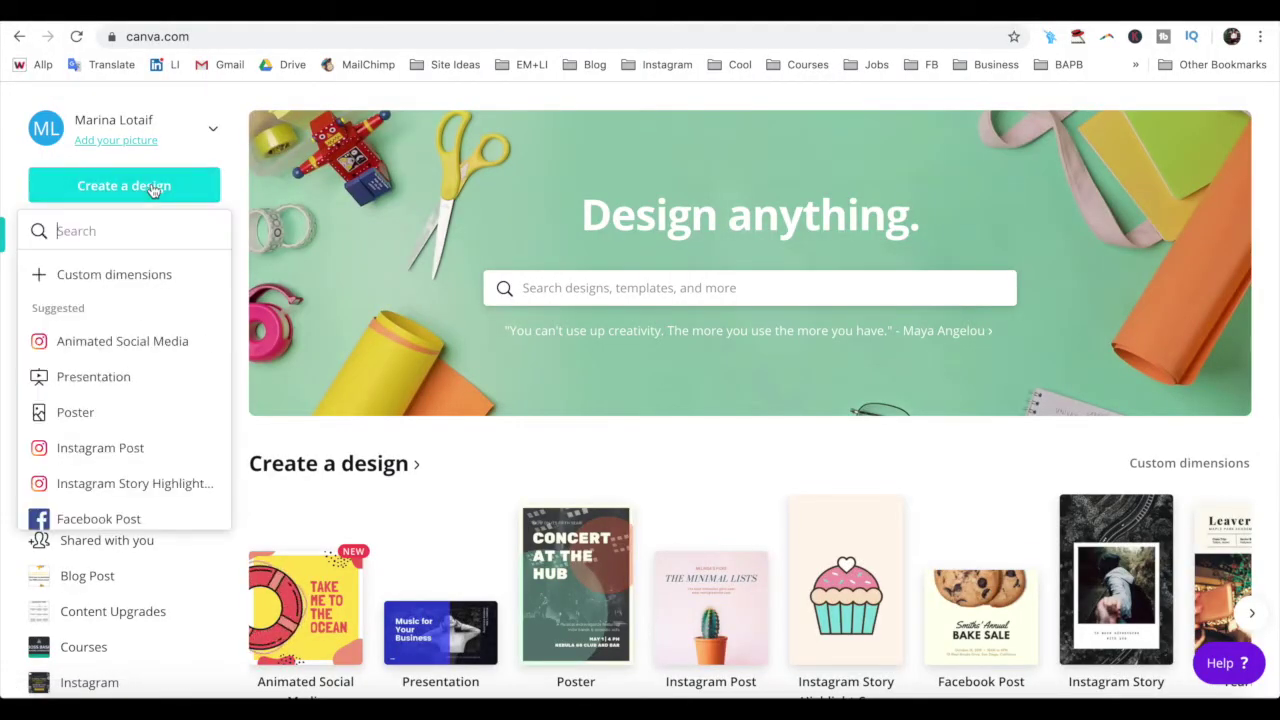
Step: Create a new Canva design with custom dimensions of 48 × 48 px
click(149, 275)
text(16)
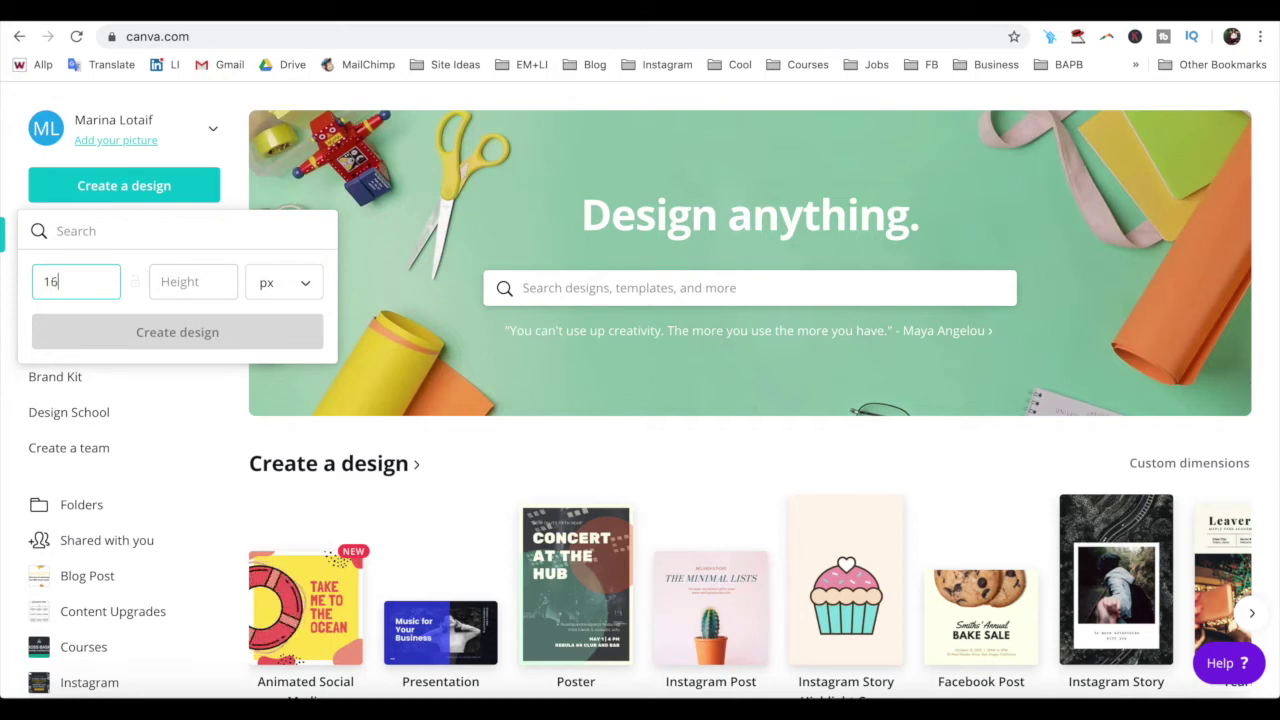
key(Tab)
text(1)
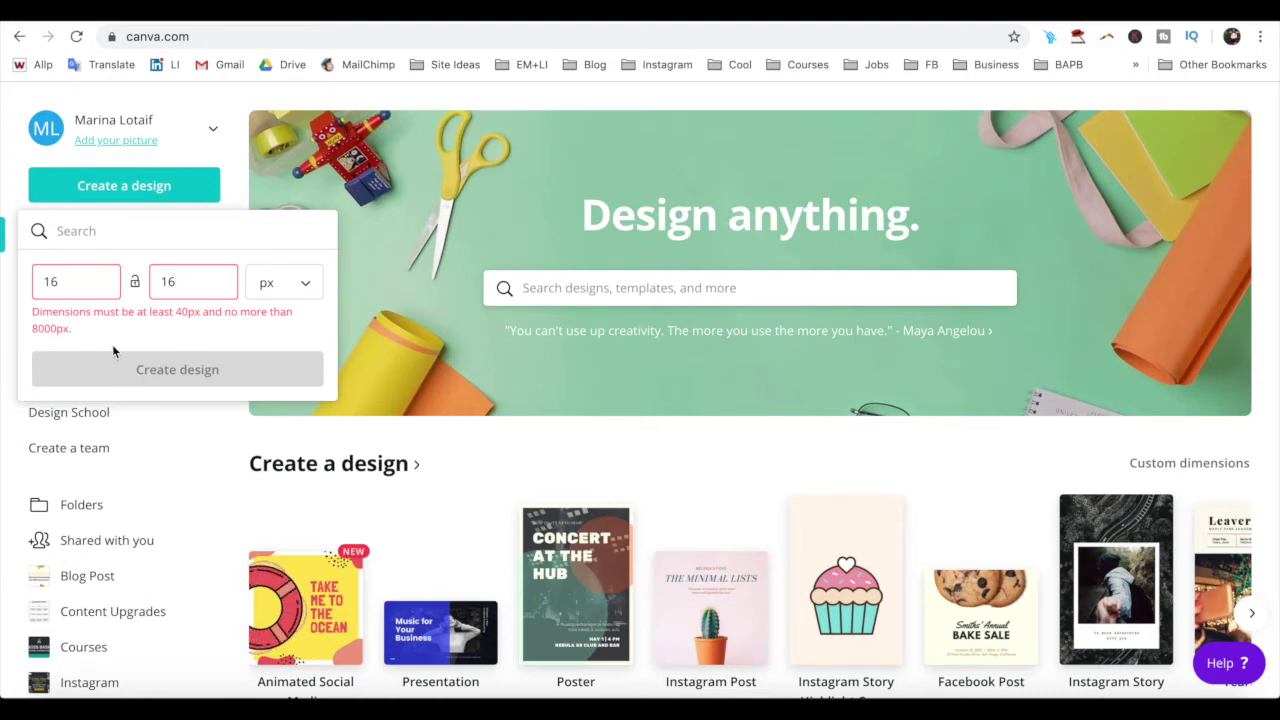
click(81, 285)
key(BackSpace)
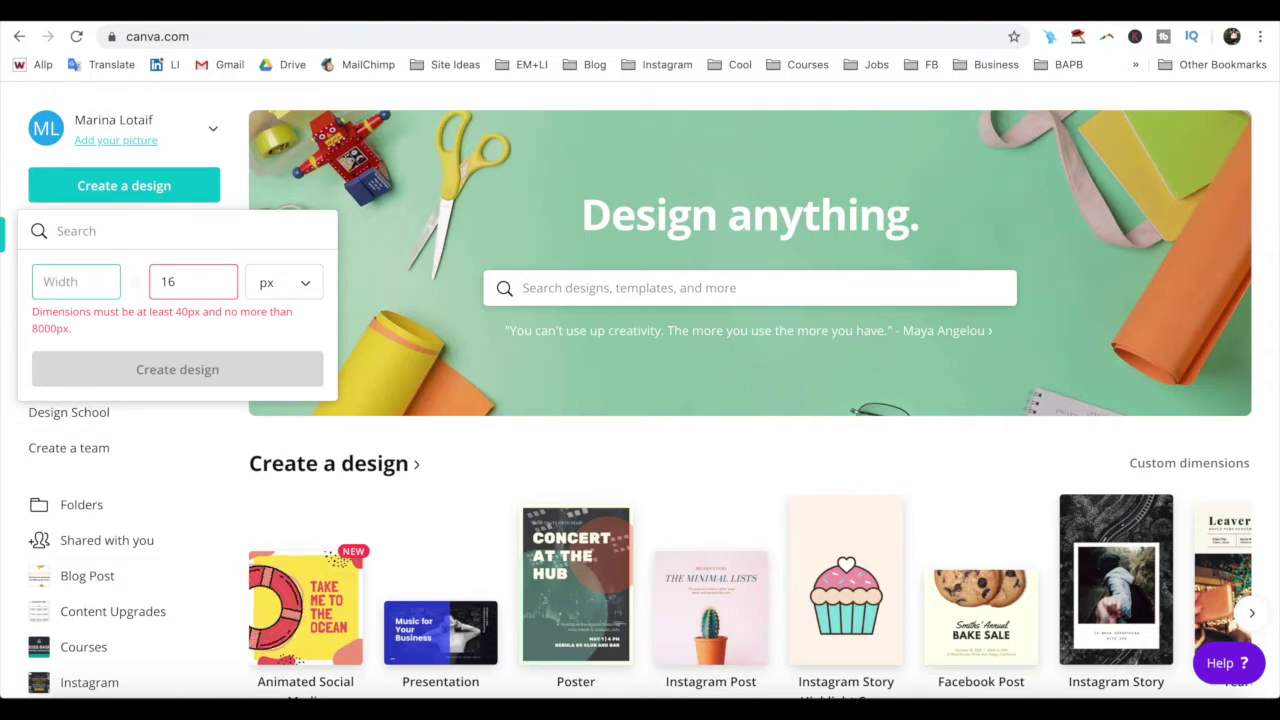
text(48)
click(181, 283)
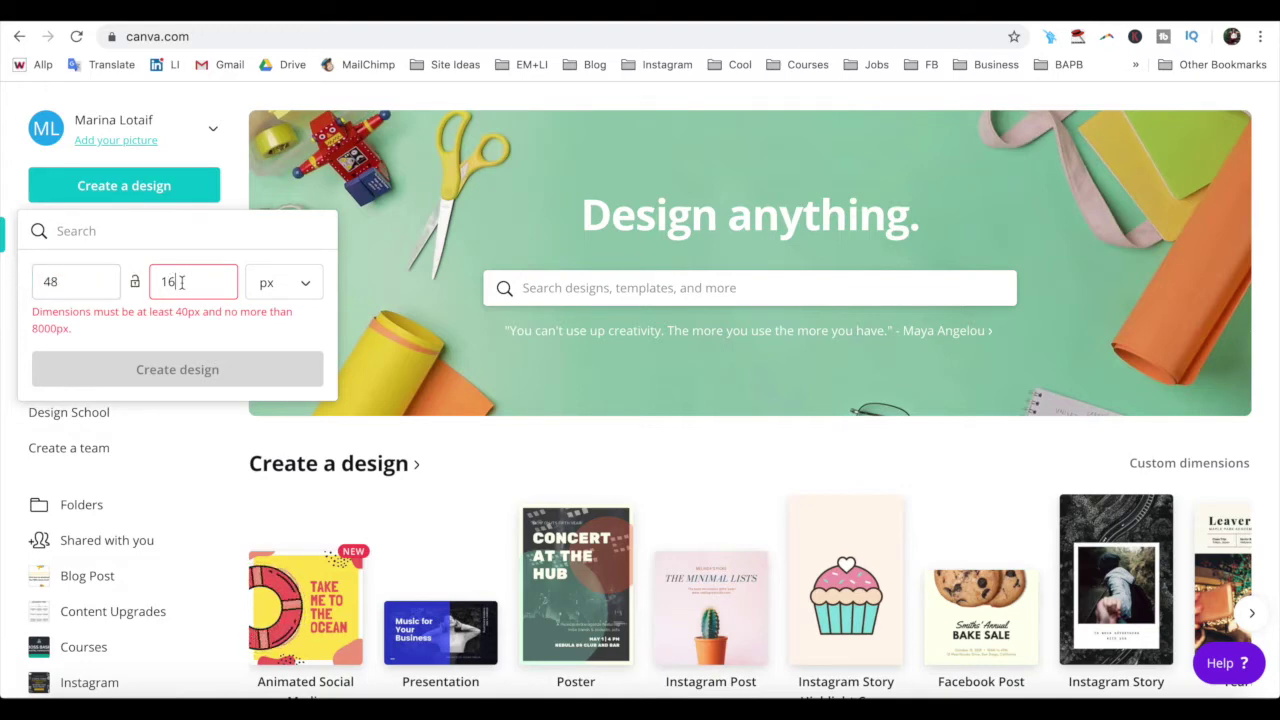
key(BackSpace)
key(BackSpace)
text(4)
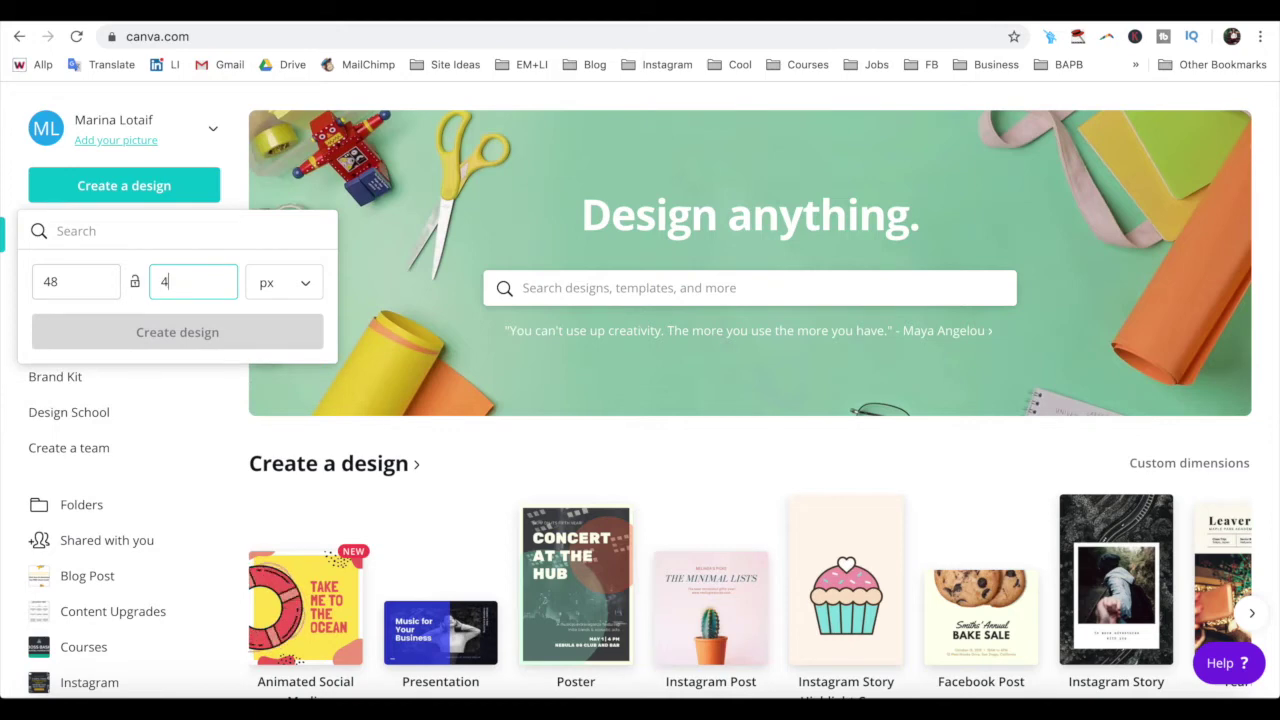
text(8)
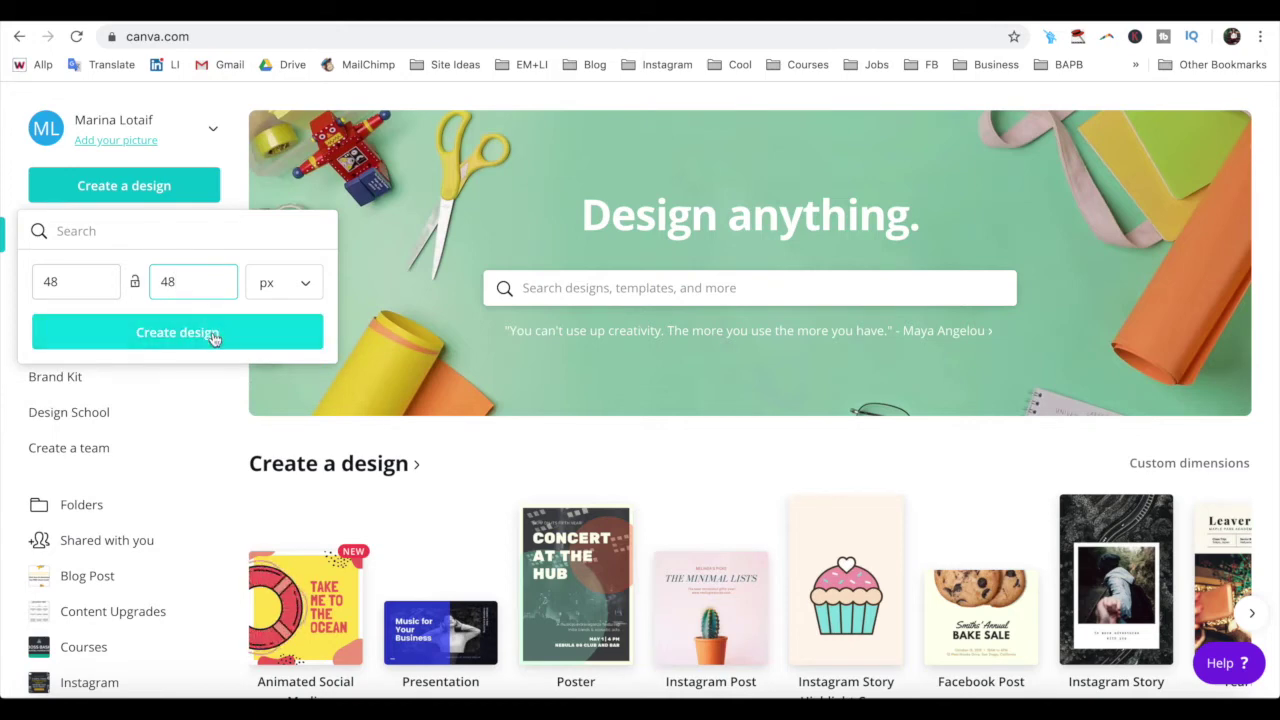
click(213, 335)
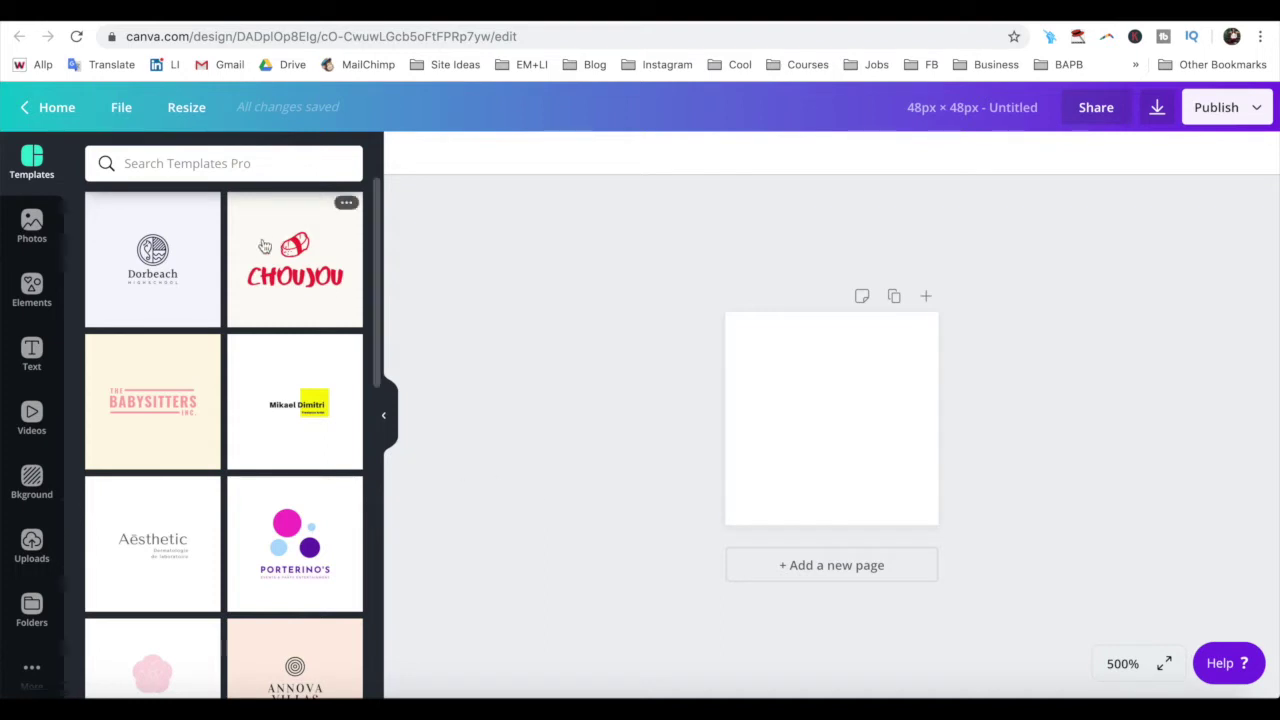
Step: Find the MONO logo template in the Templates panel and apply it to the page
scroll(260, 248, down, 2)
scroll(260, 248, down, 2)
scroll(260, 248, down, 1)
scroll(260, 248, down, 1)
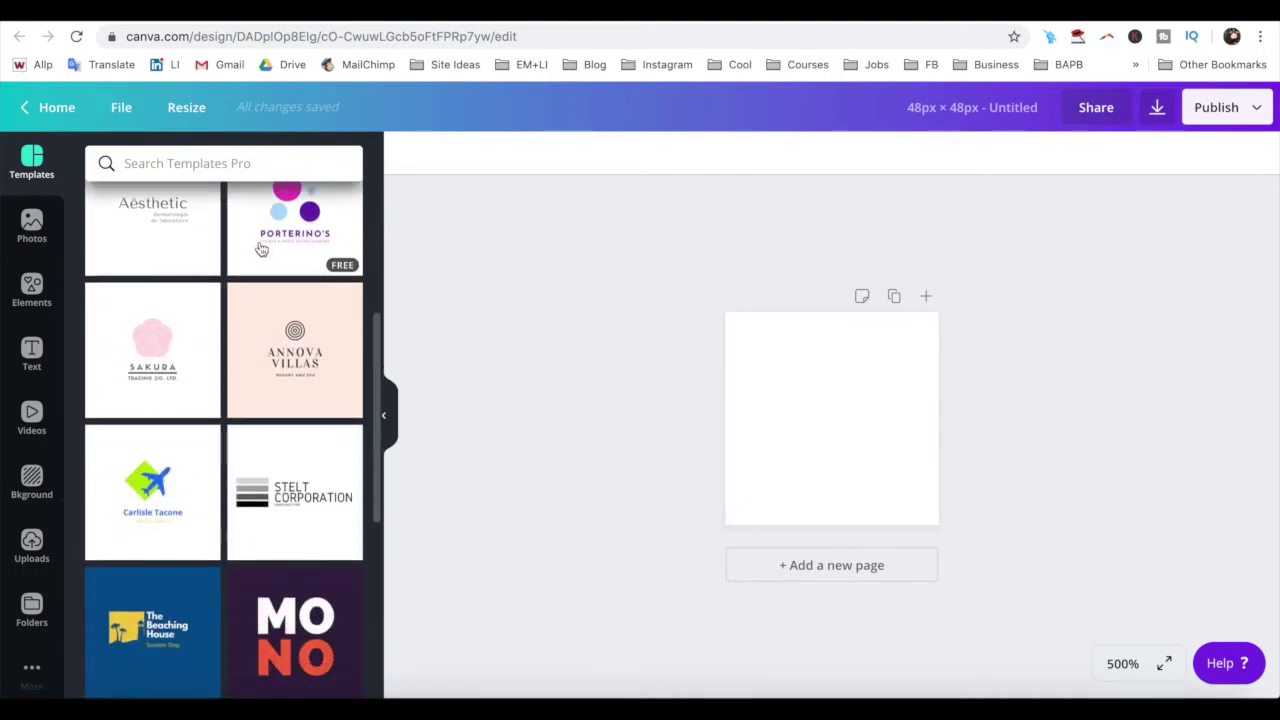
scroll(260, 248, down, 2)
scroll(260, 248, down, 1)
scroll(260, 248, up, 1)
scroll(260, 248, up, 2)
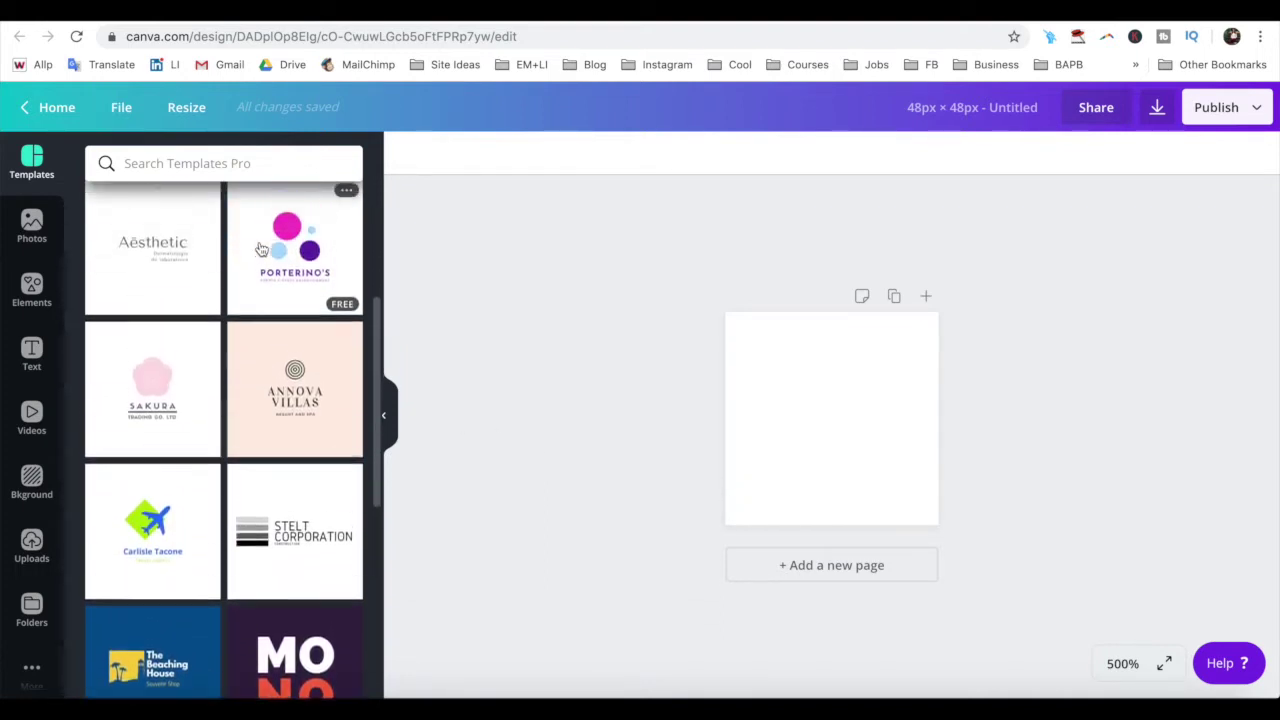
scroll(260, 248, up, 1)
scroll(260, 248, up, 2)
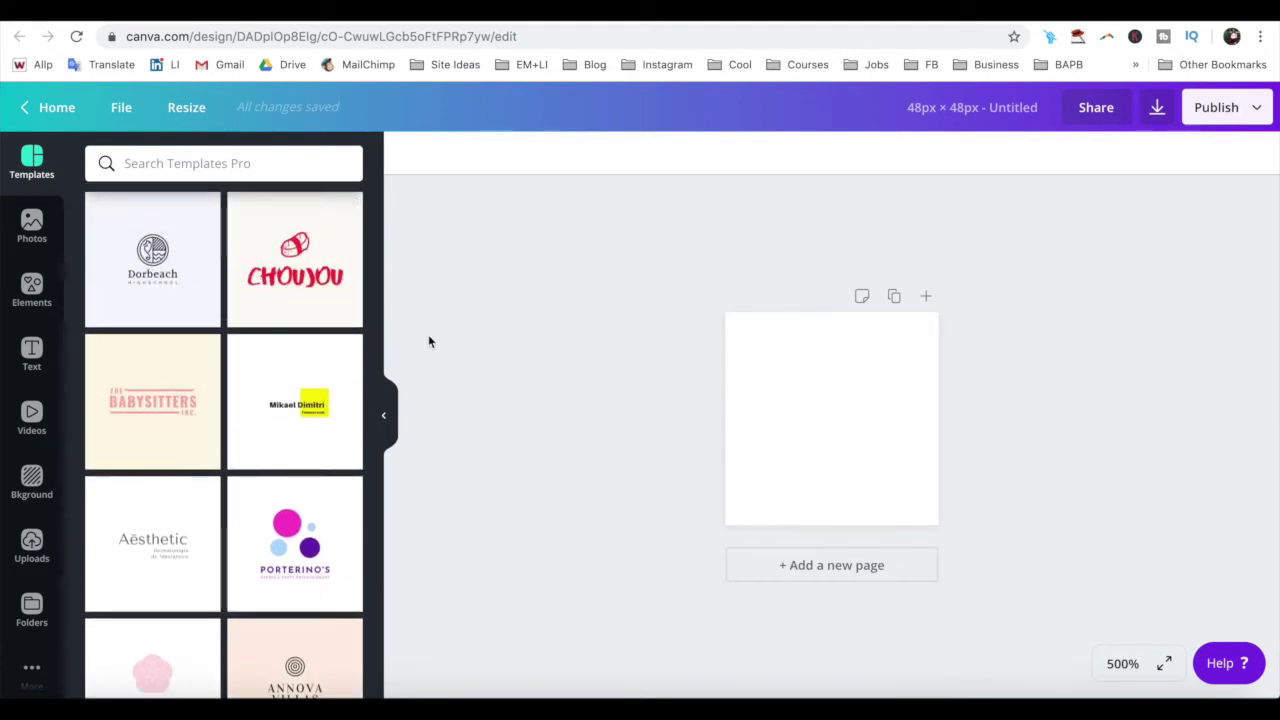
scroll(300, 338, down, 1)
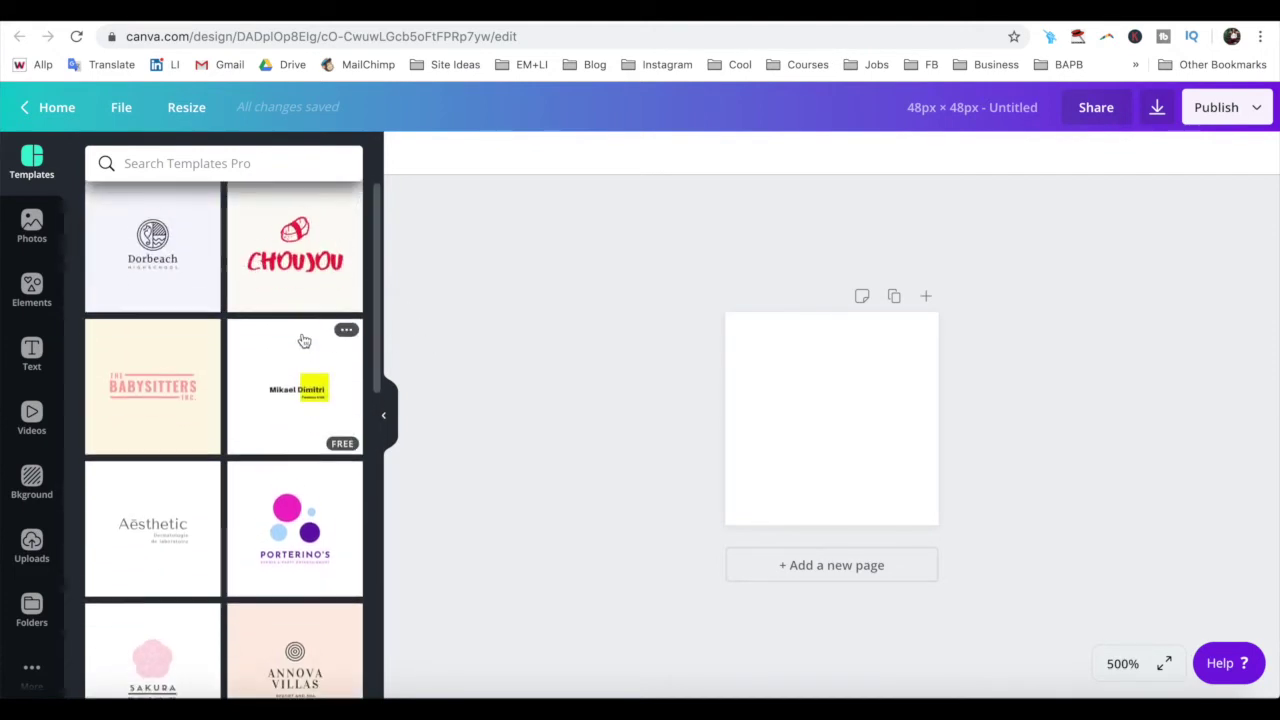
scroll(300, 338, down, 1)
scroll(300, 338, down, 5)
click(293, 412)
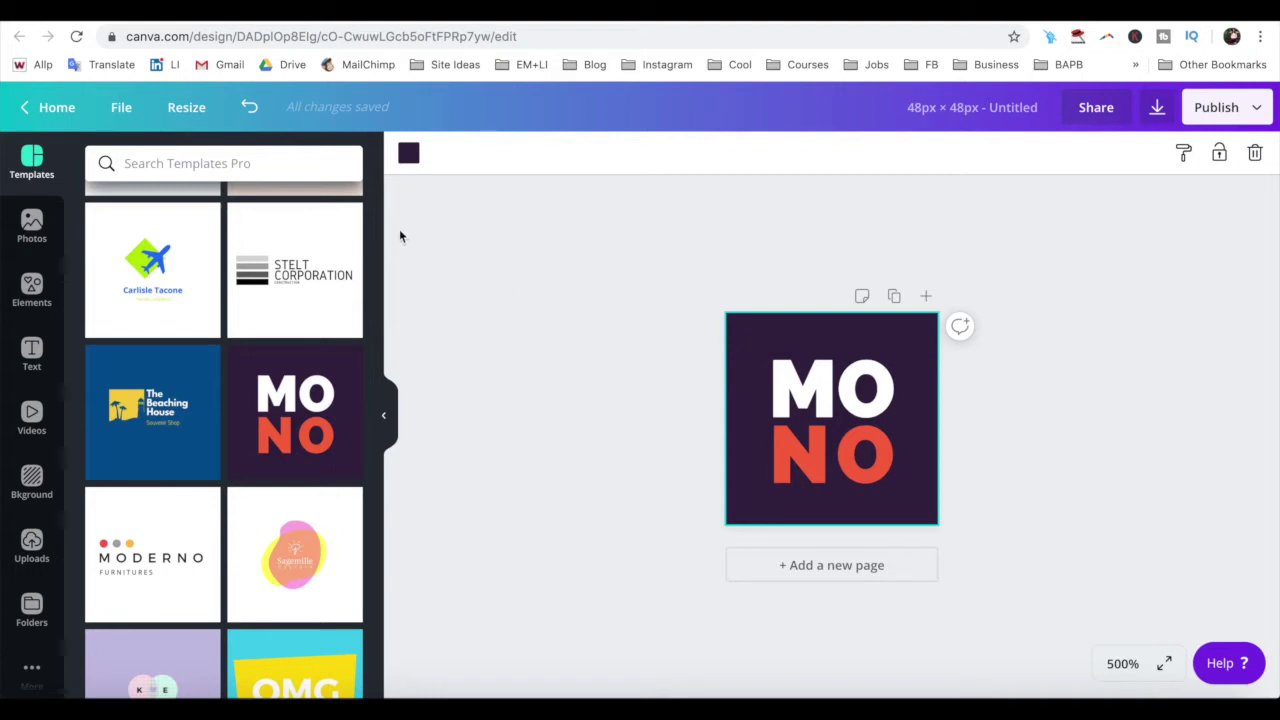
Step: Change the page background from dark purple to custom yellow #fcb900
click(408, 152)
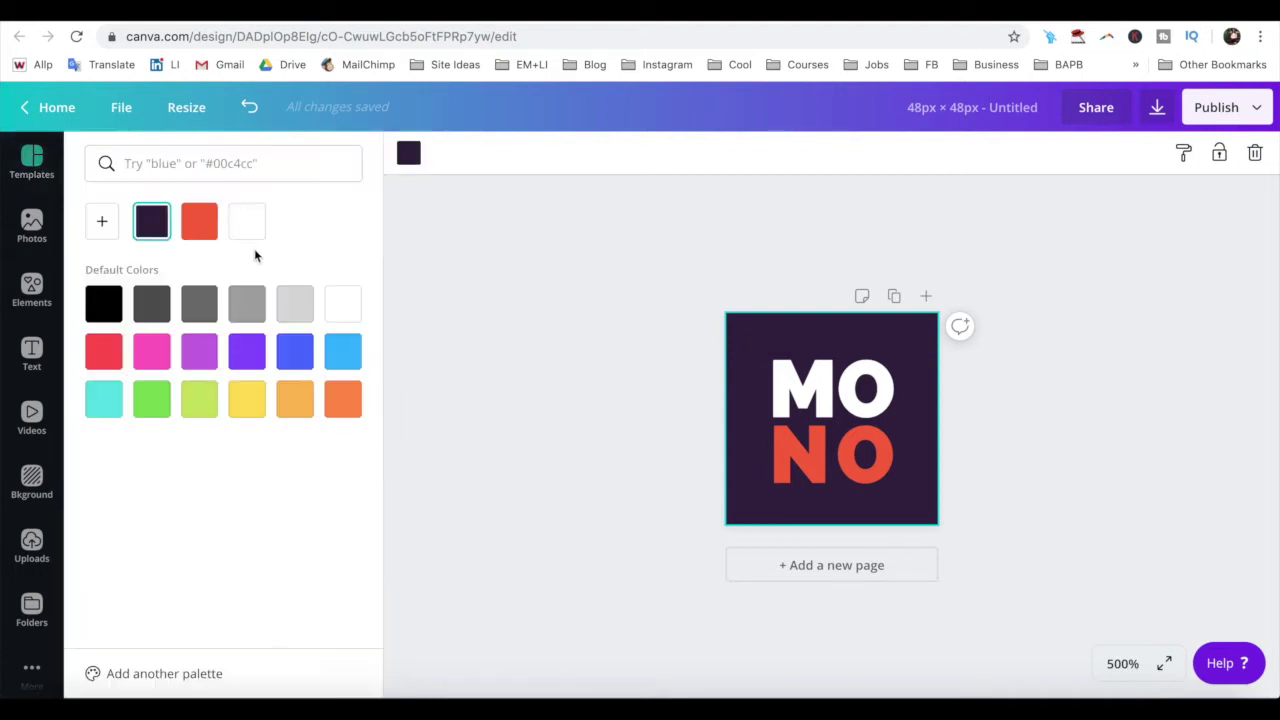
click(101, 221)
drag(201, 403, 288, 400)
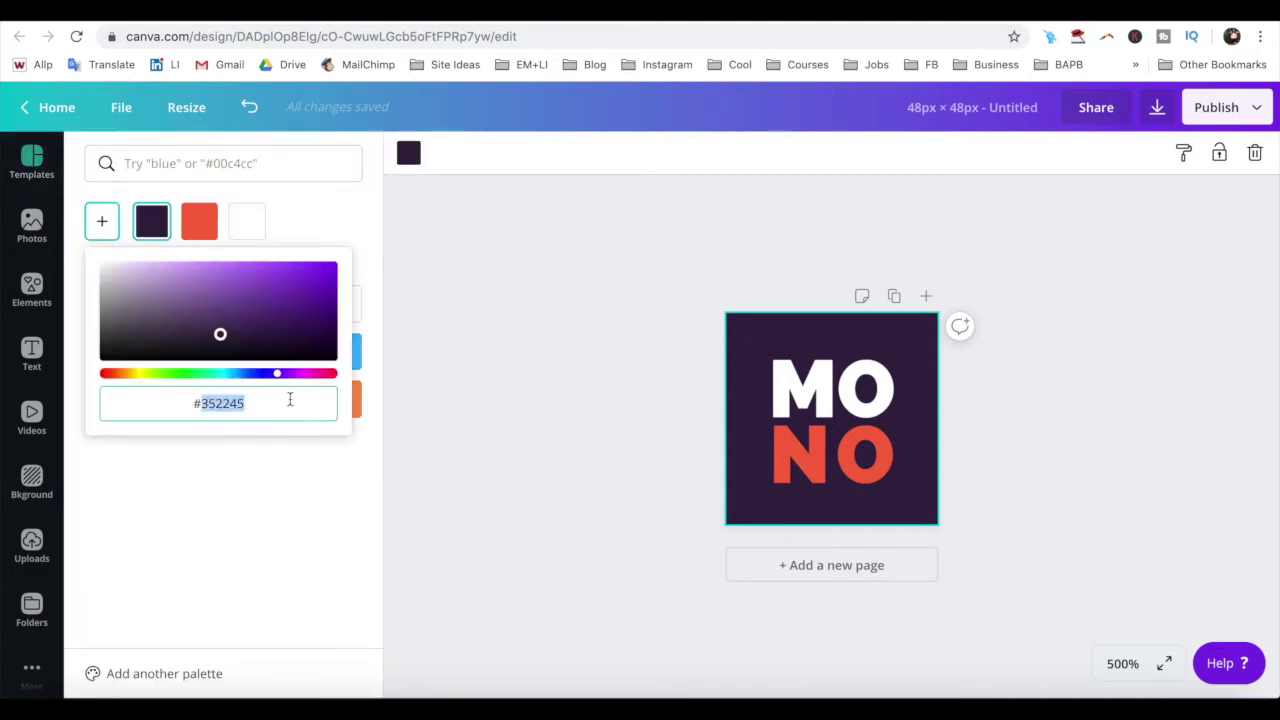
text(fcb900)
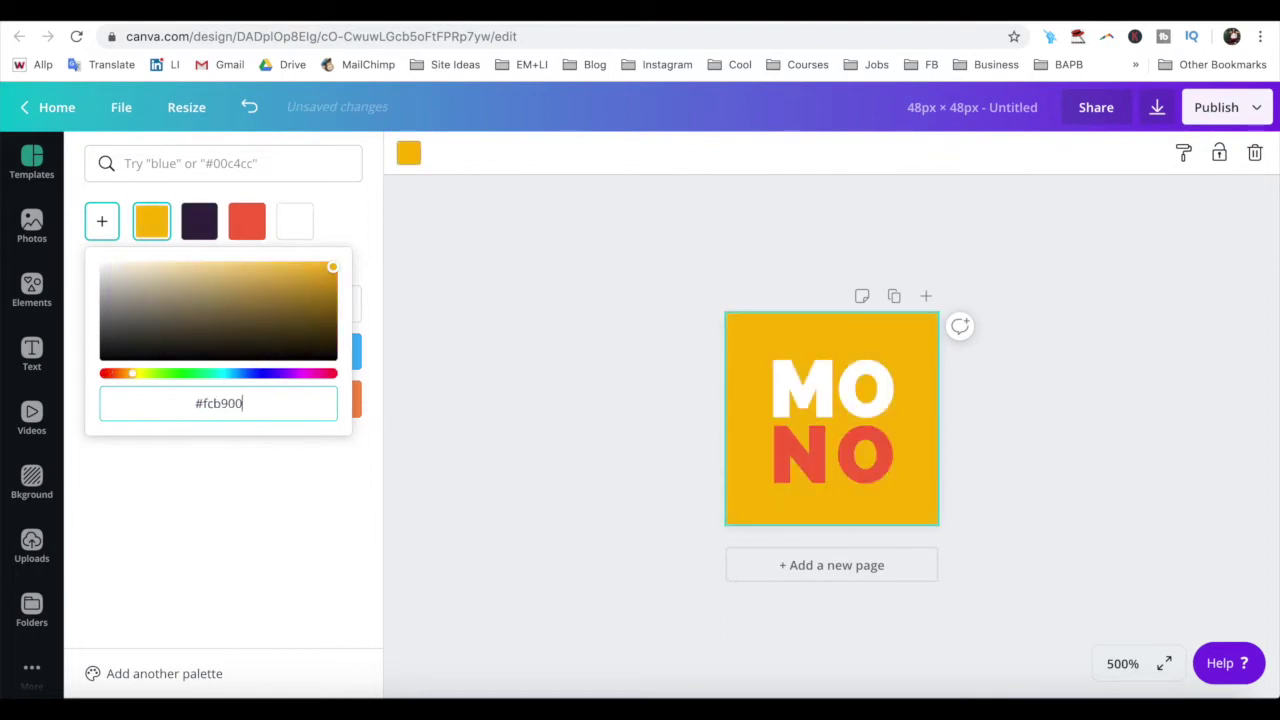
click(520, 512)
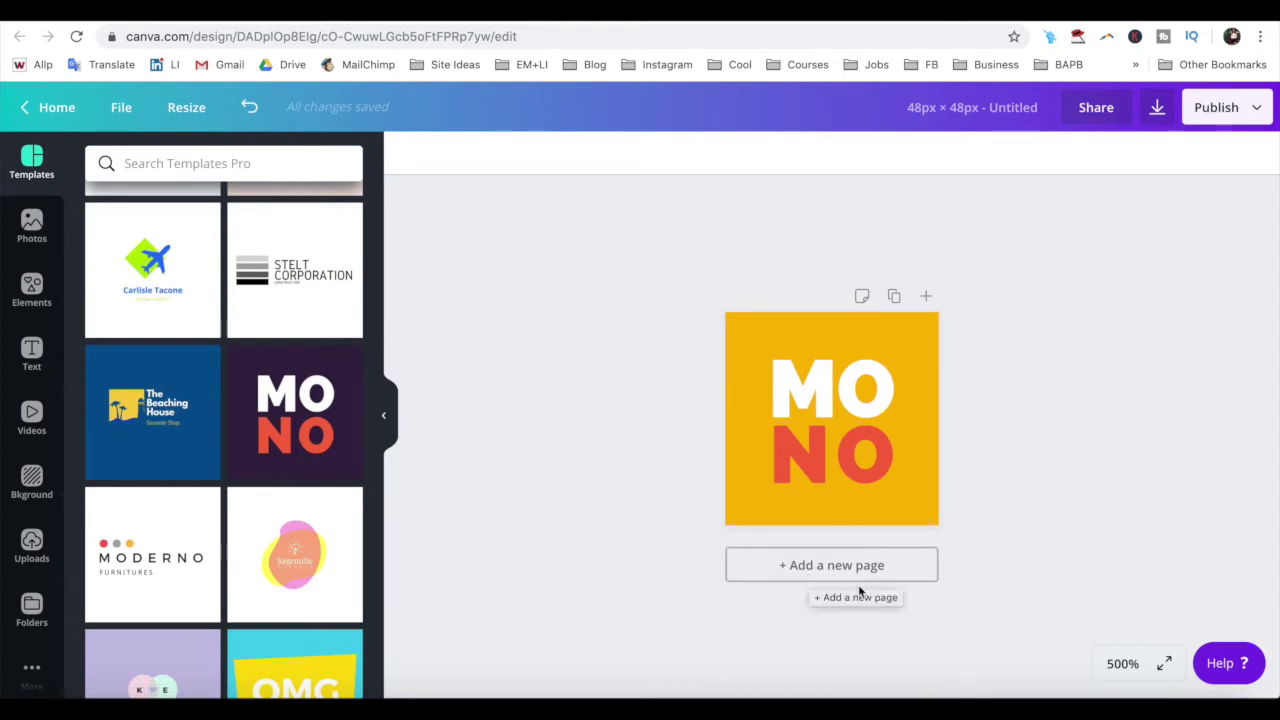
Step: Replace the MONO lettering with the text 'YTT'
click(826, 452)
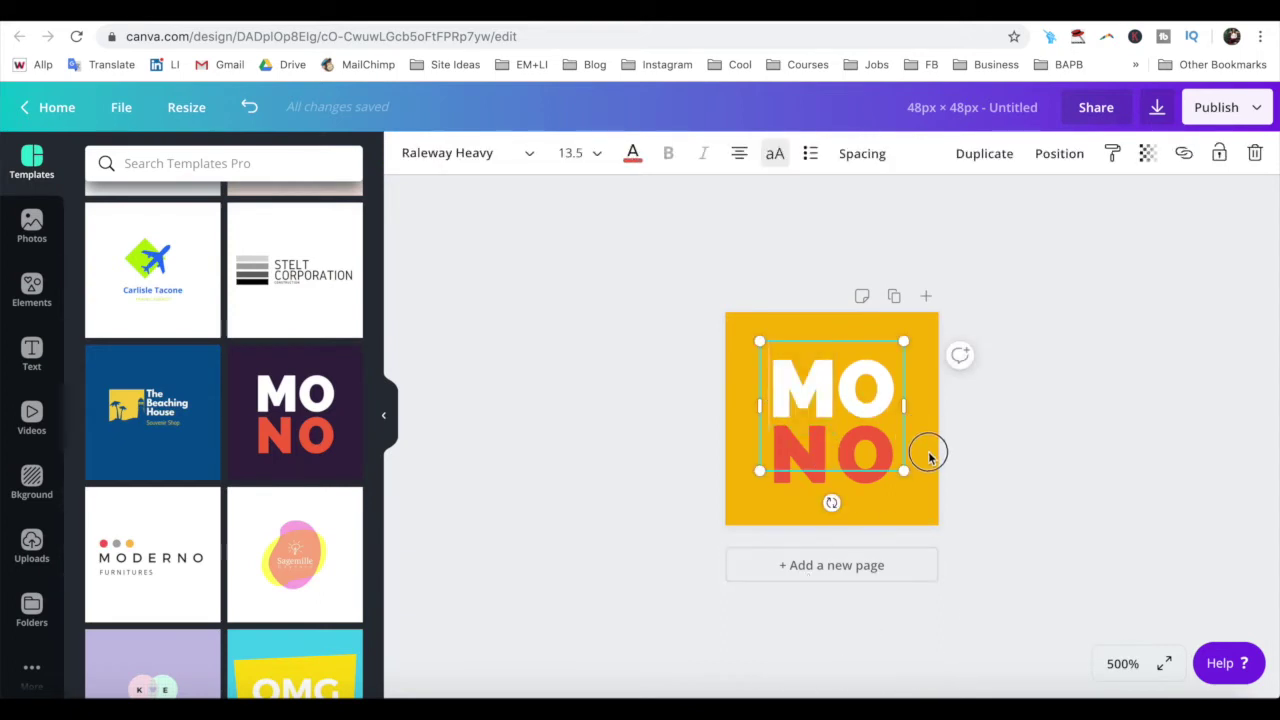
double_click(881, 460)
text(YT)
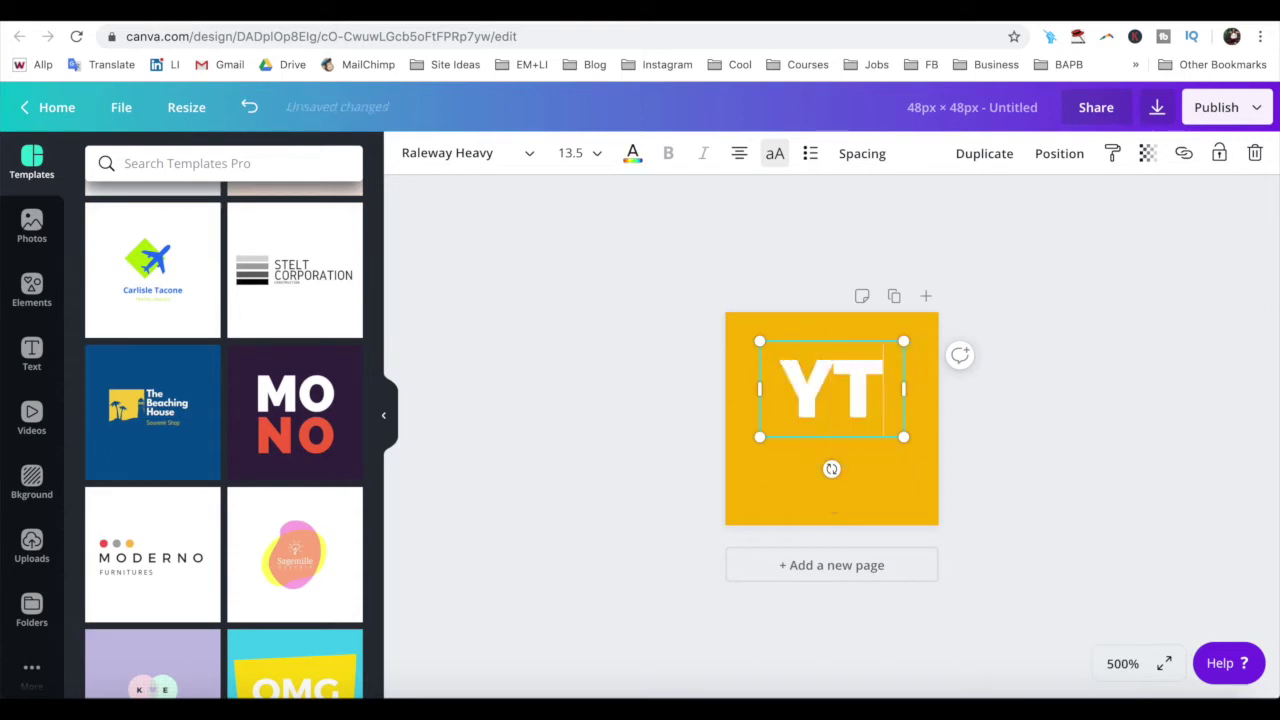
text(T)
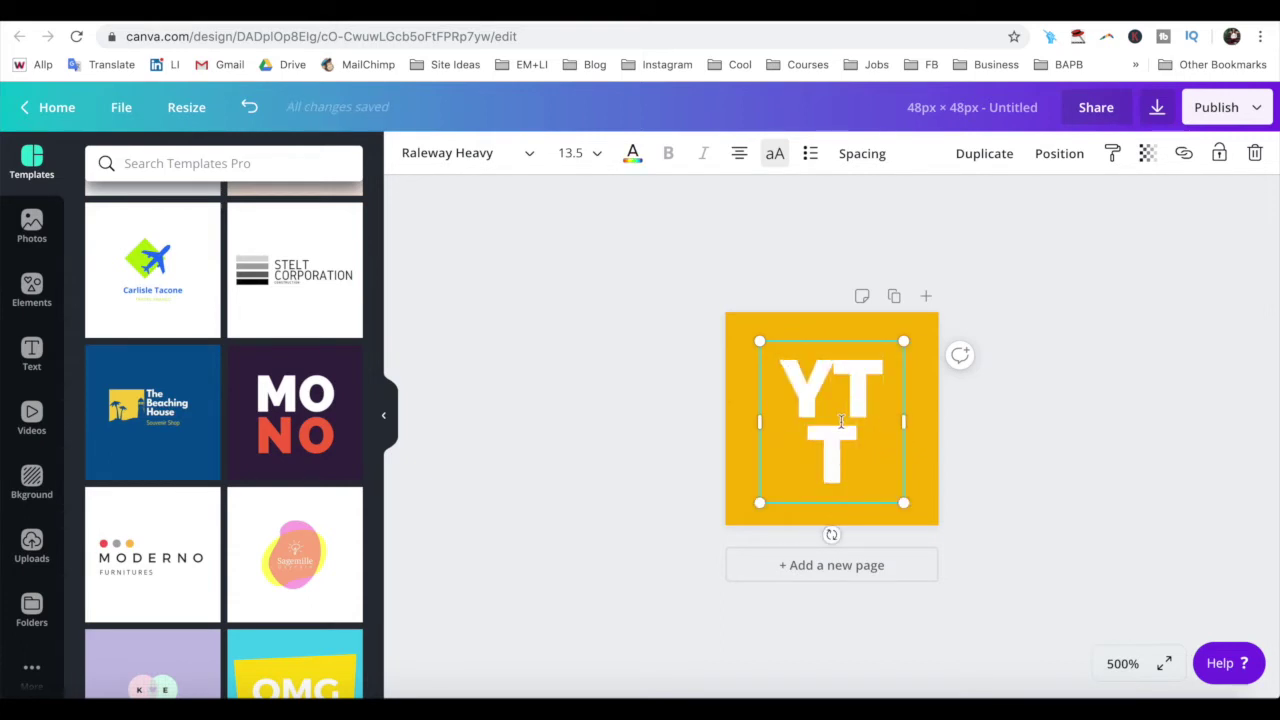
Step: Colour the YTT text with custom hex #2e333d
triple_click(838, 428)
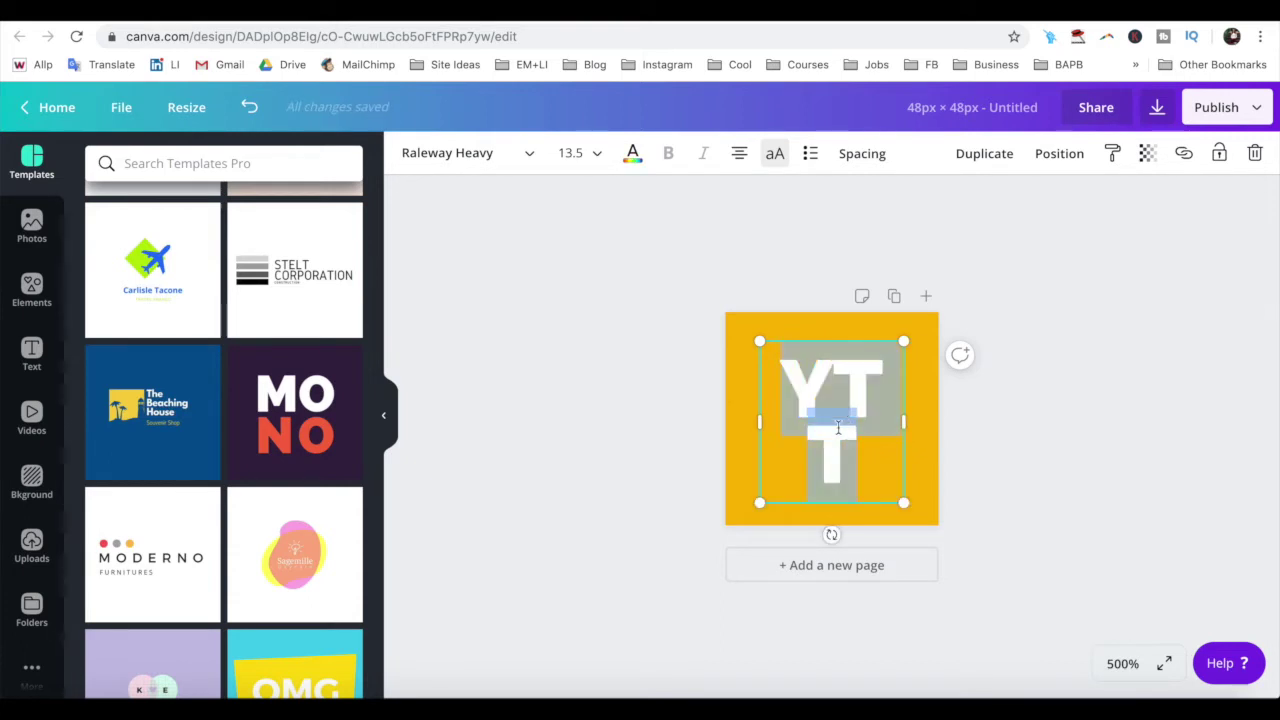
click(632, 155)
click(113, 232)
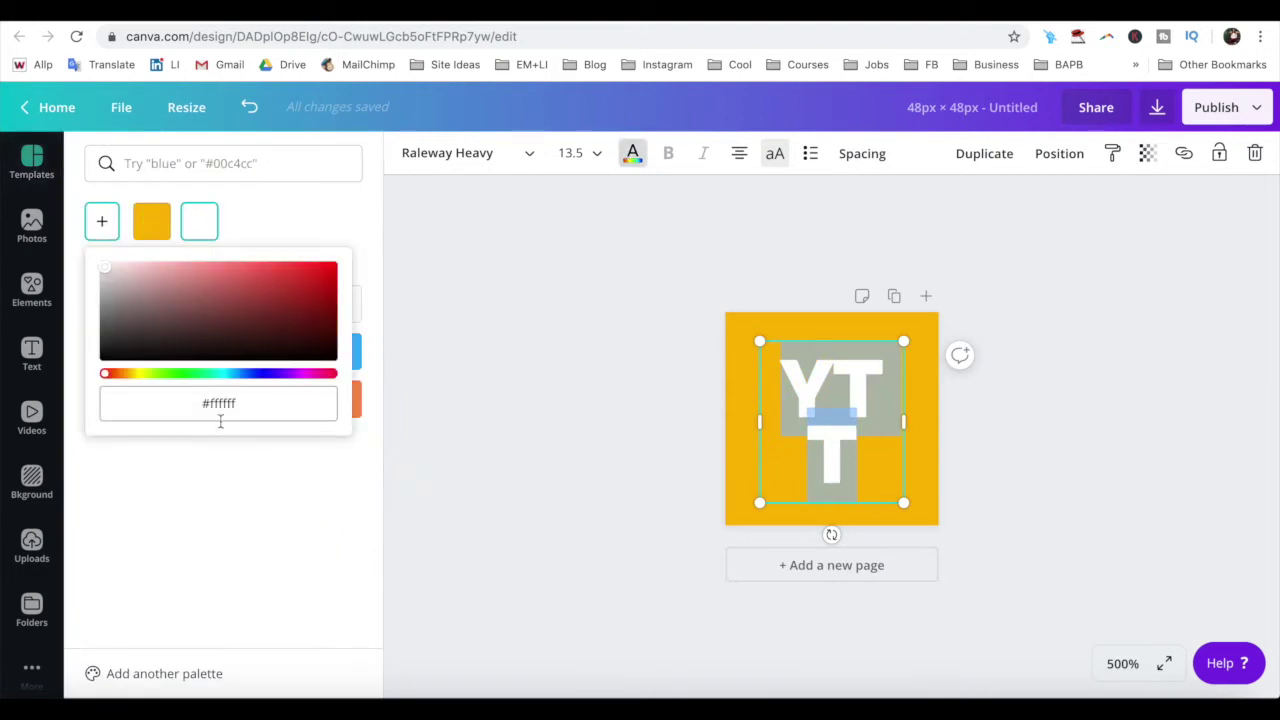
drag(210, 405, 264, 407)
text(2)
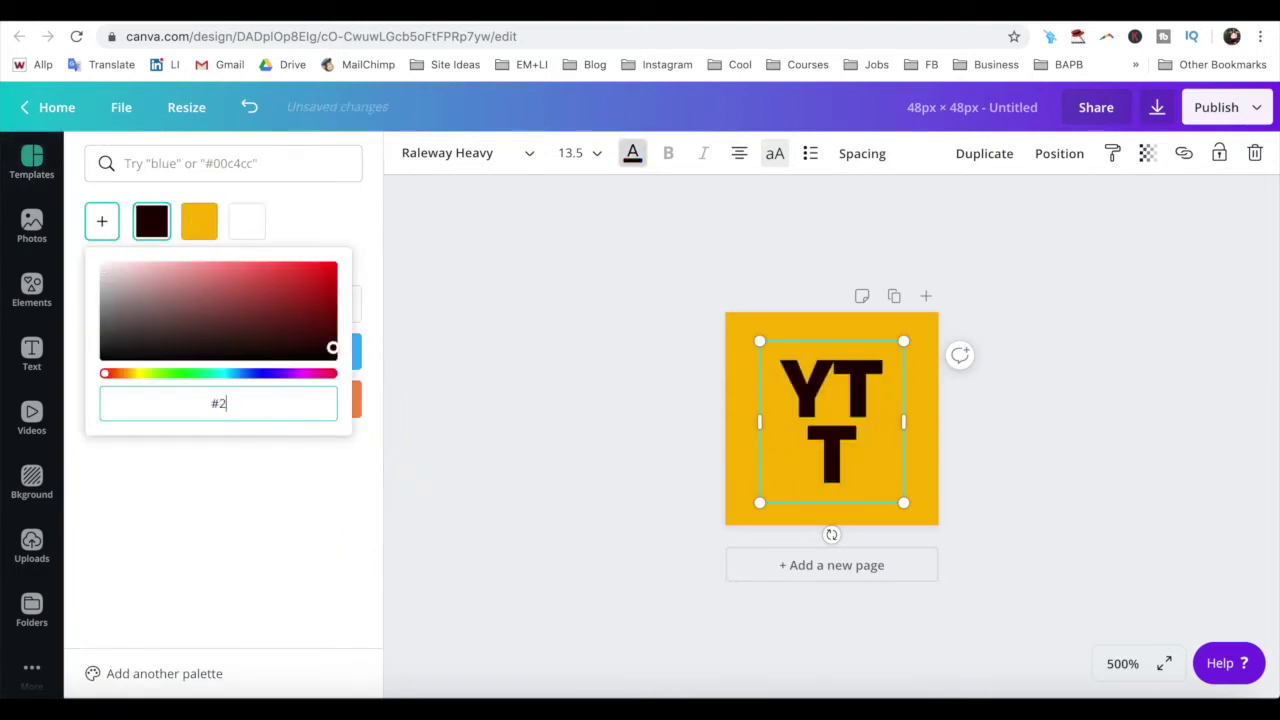
text(e333)
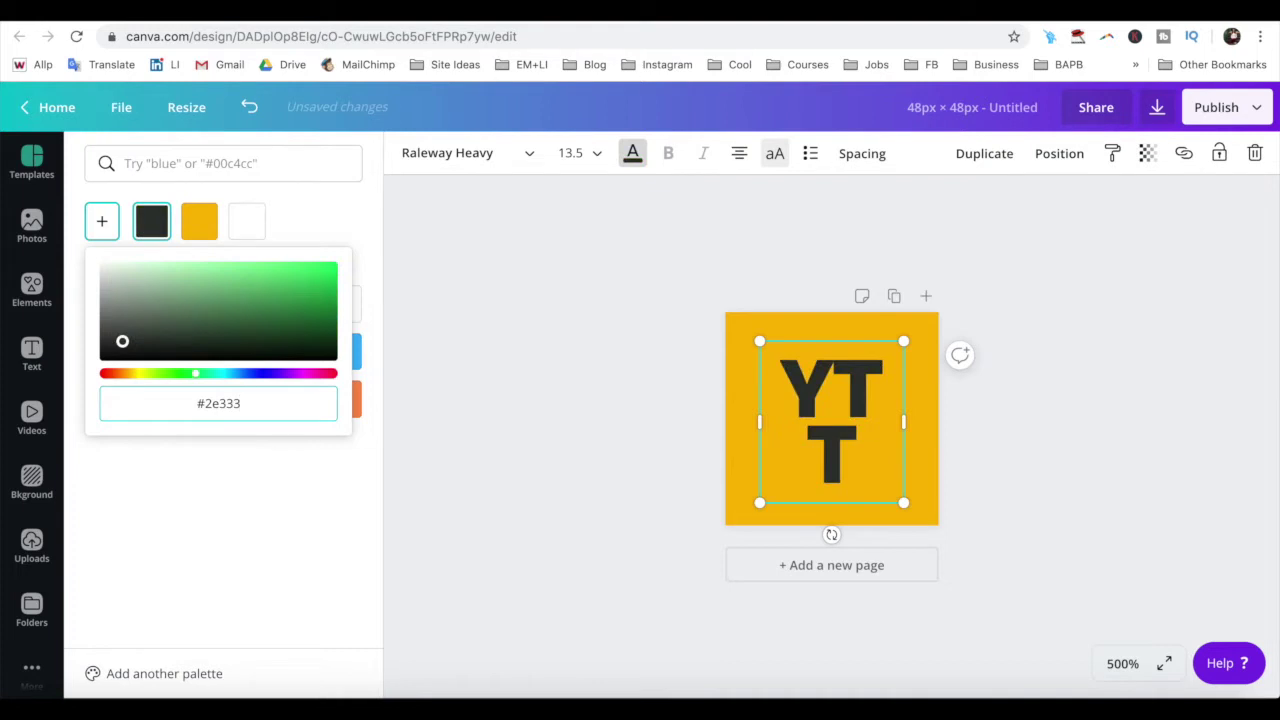
text(d)
key(Return)
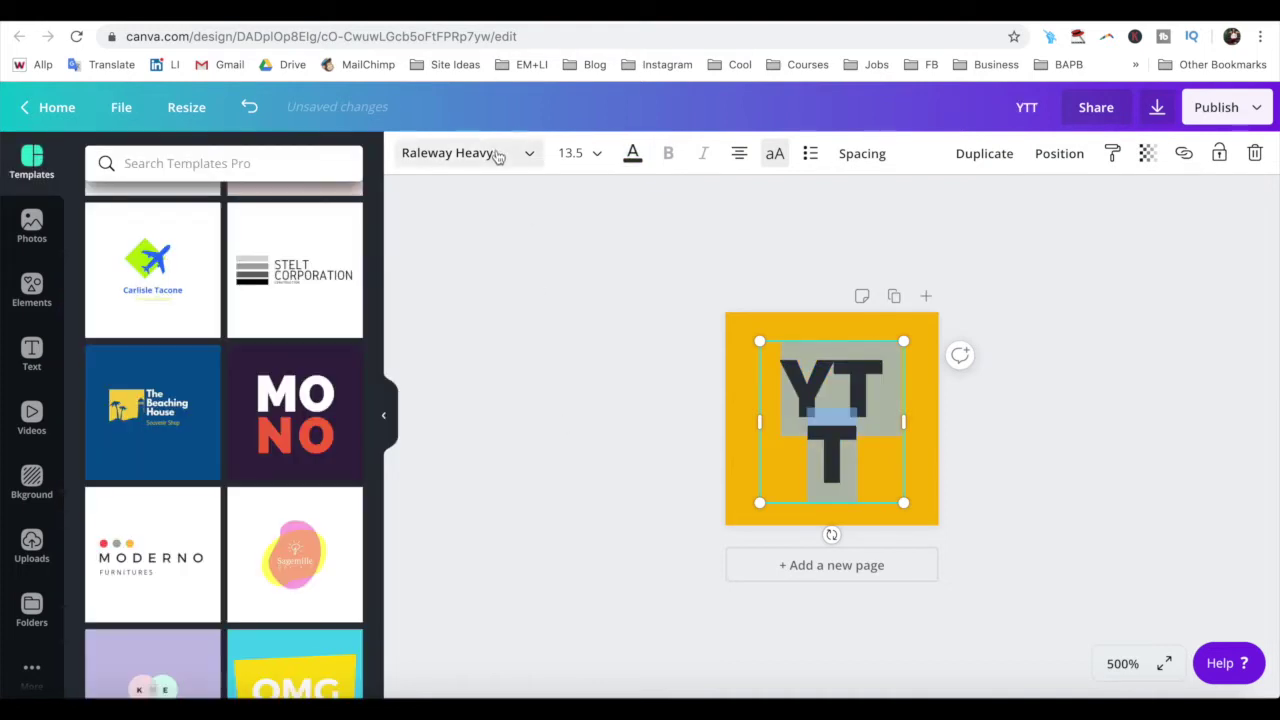
click(495, 153)
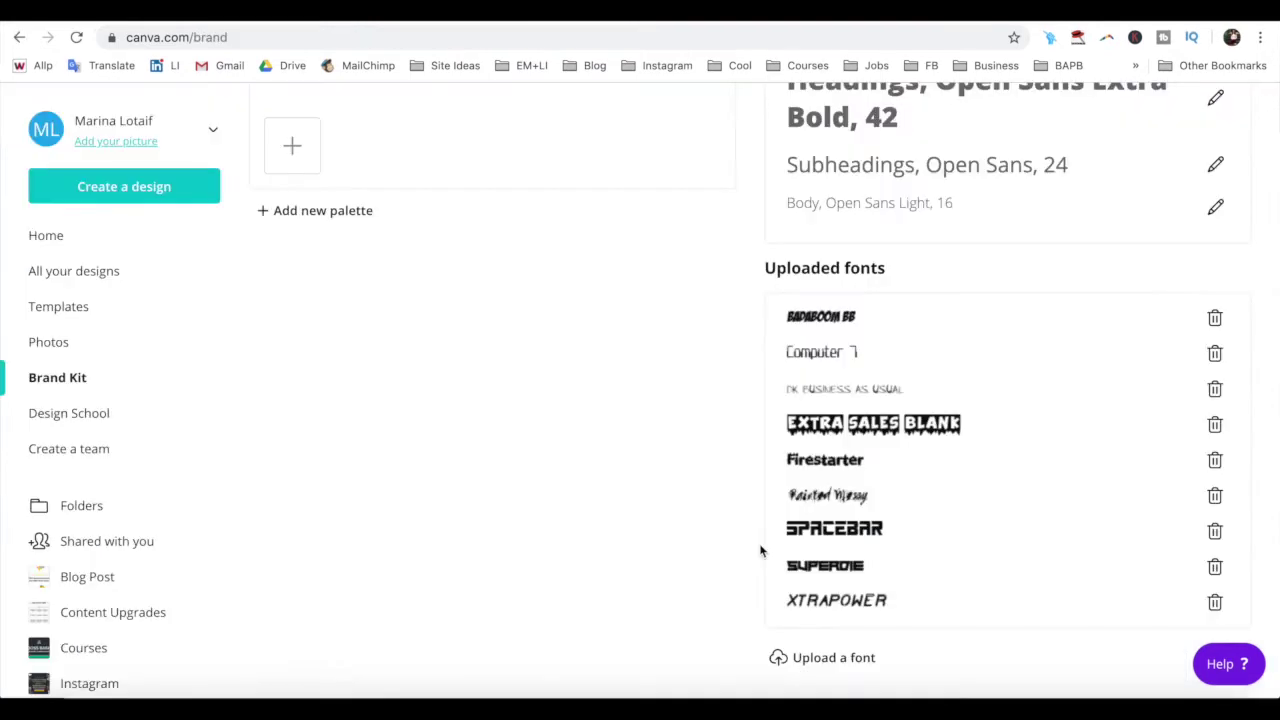
click(791, 664)
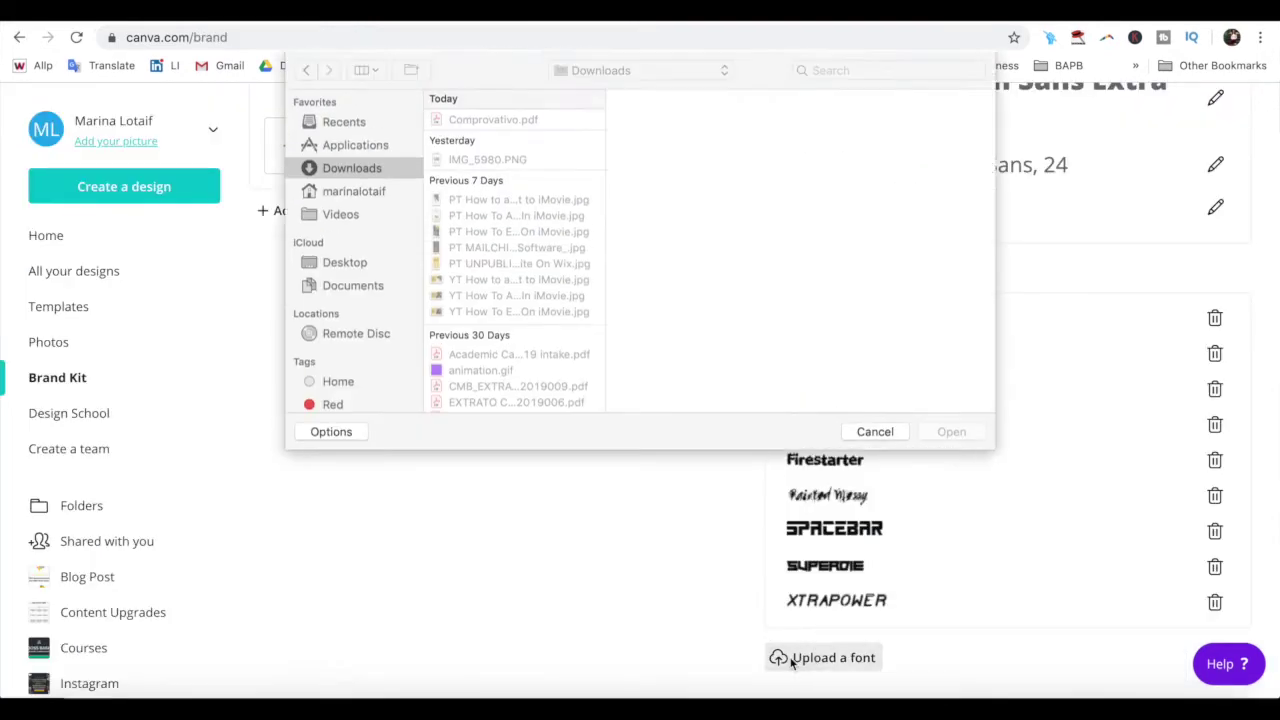
scroll(540, 350, down, 2)
scroll(540, 350, down, 5)
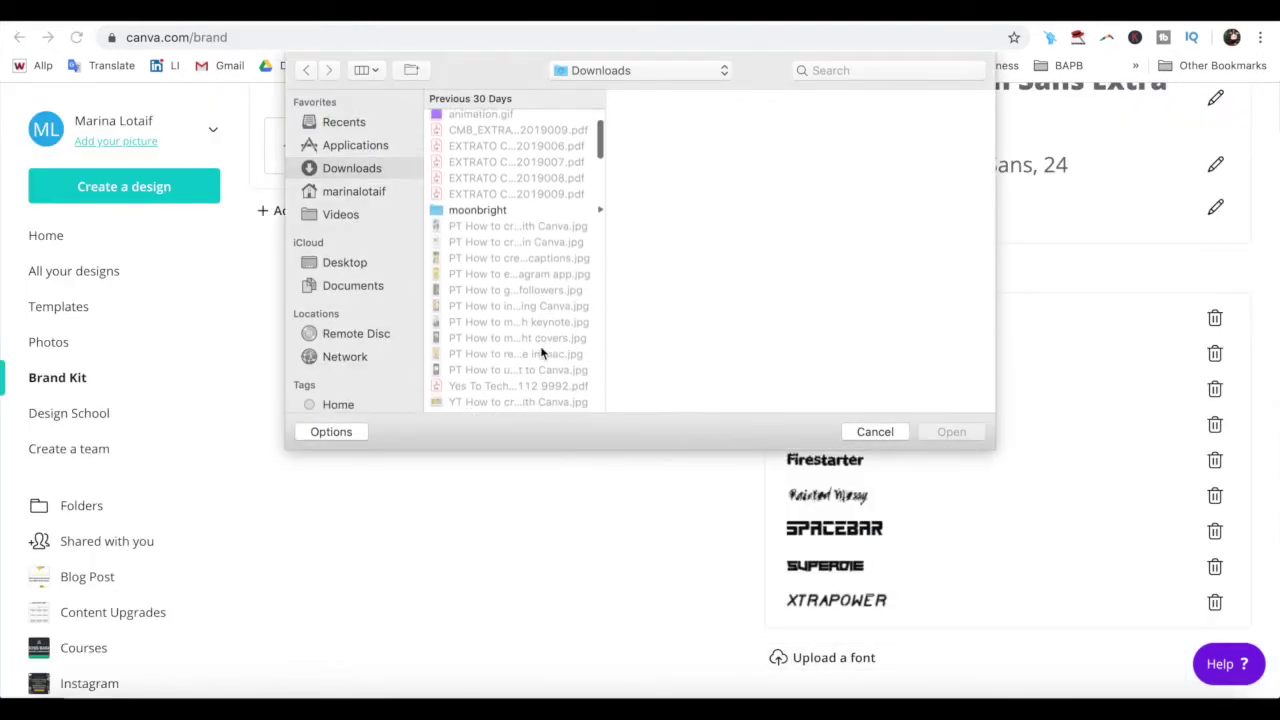
click(510, 209)
click(638, 138)
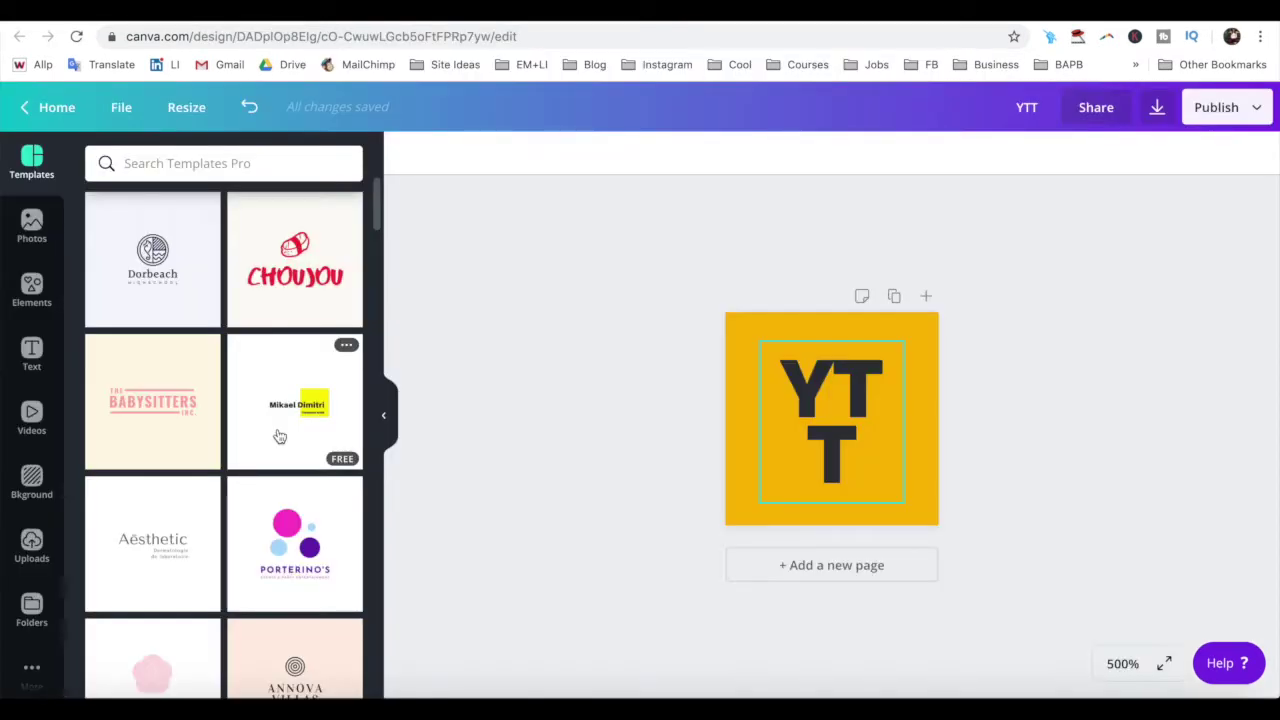
Step: Replace the page with the Carlisle Tacone template and delete its text
scroll(280, 437, down, 3)
scroll(220, 437, down, 2)
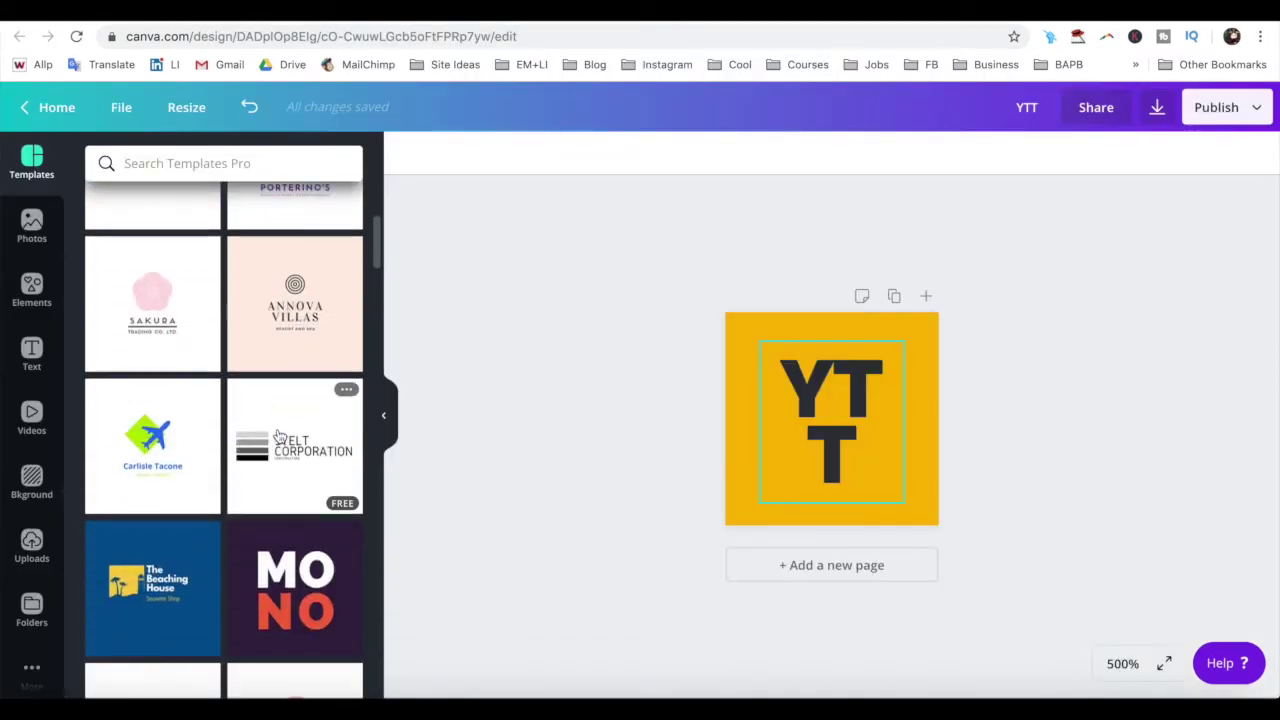
click(148, 437)
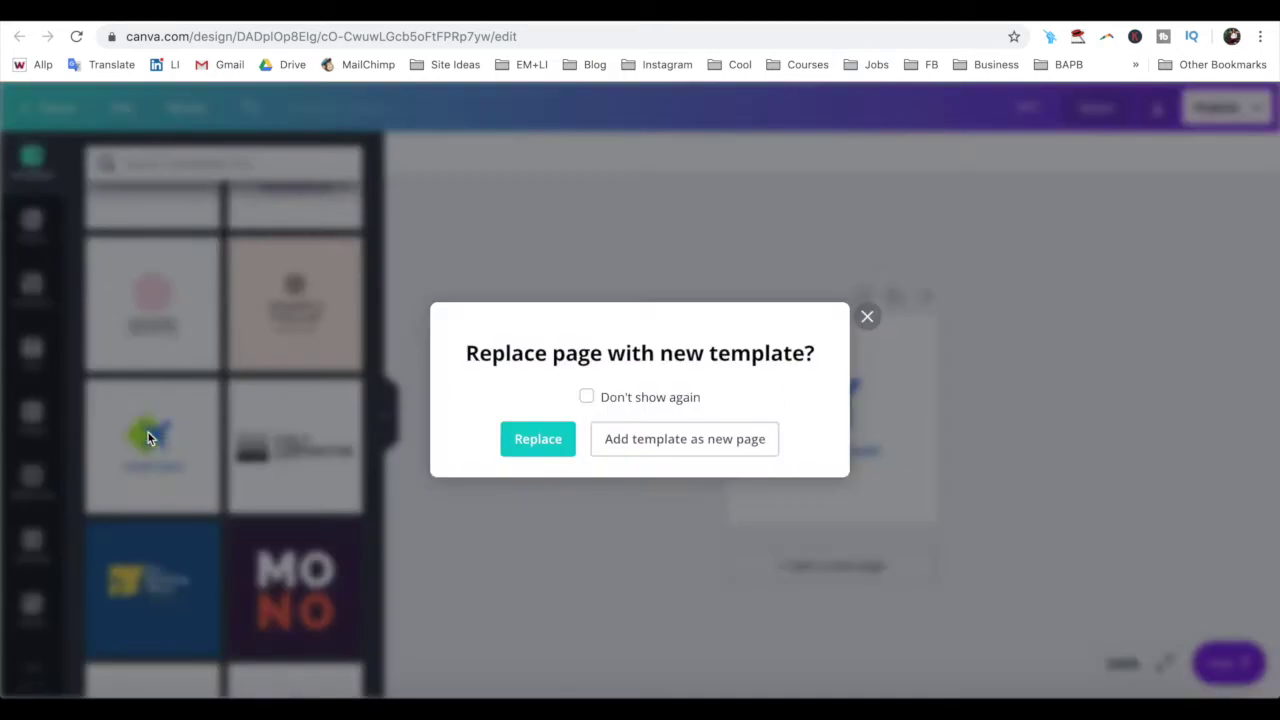
click(534, 438)
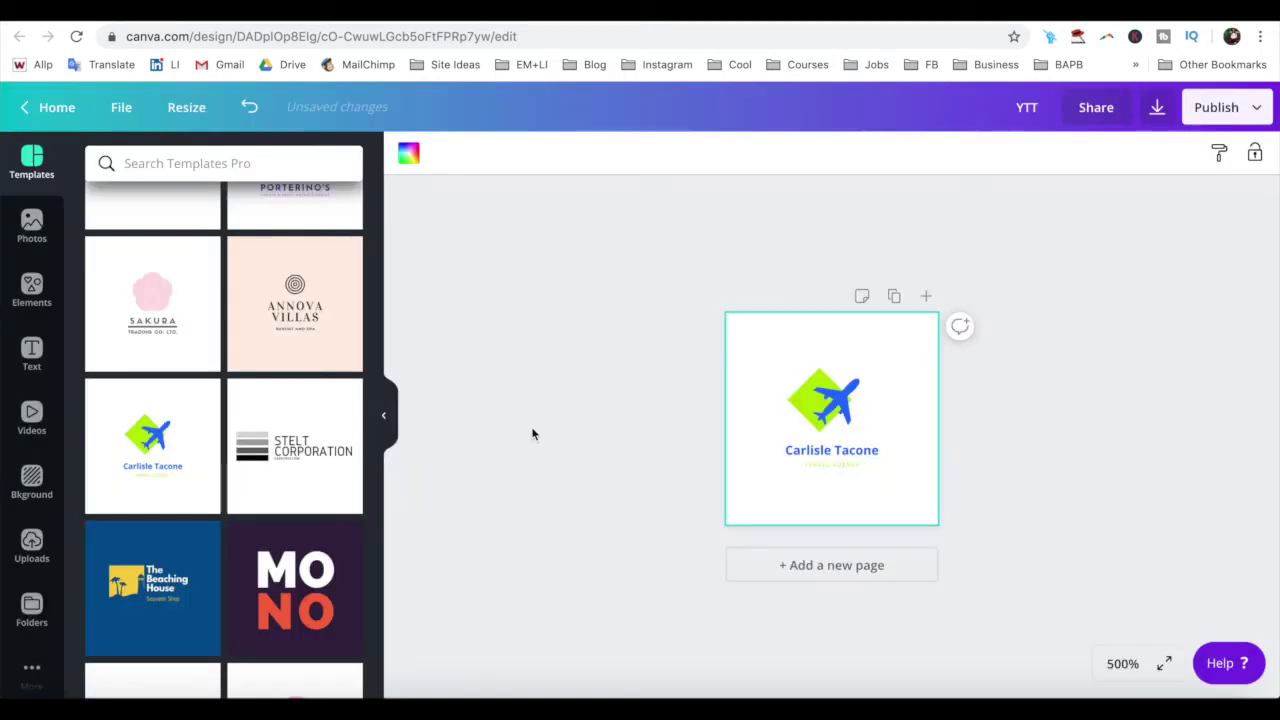
click(843, 444)
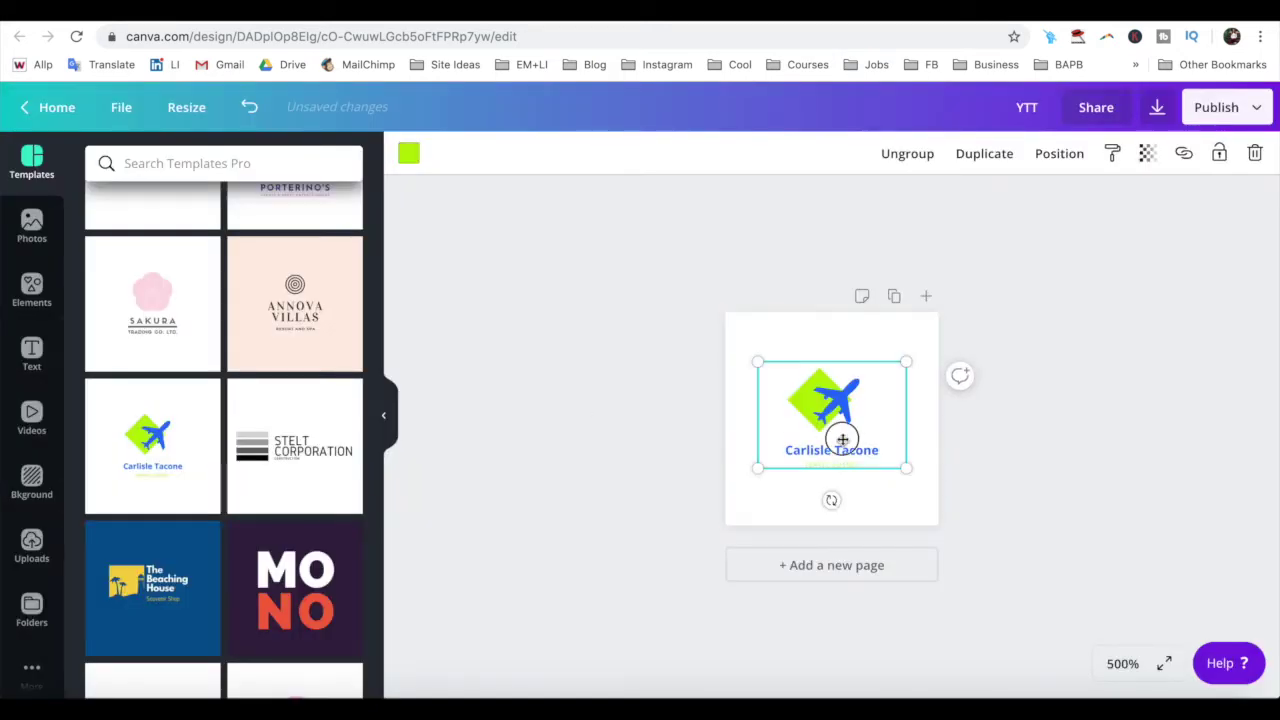
key(Delete)
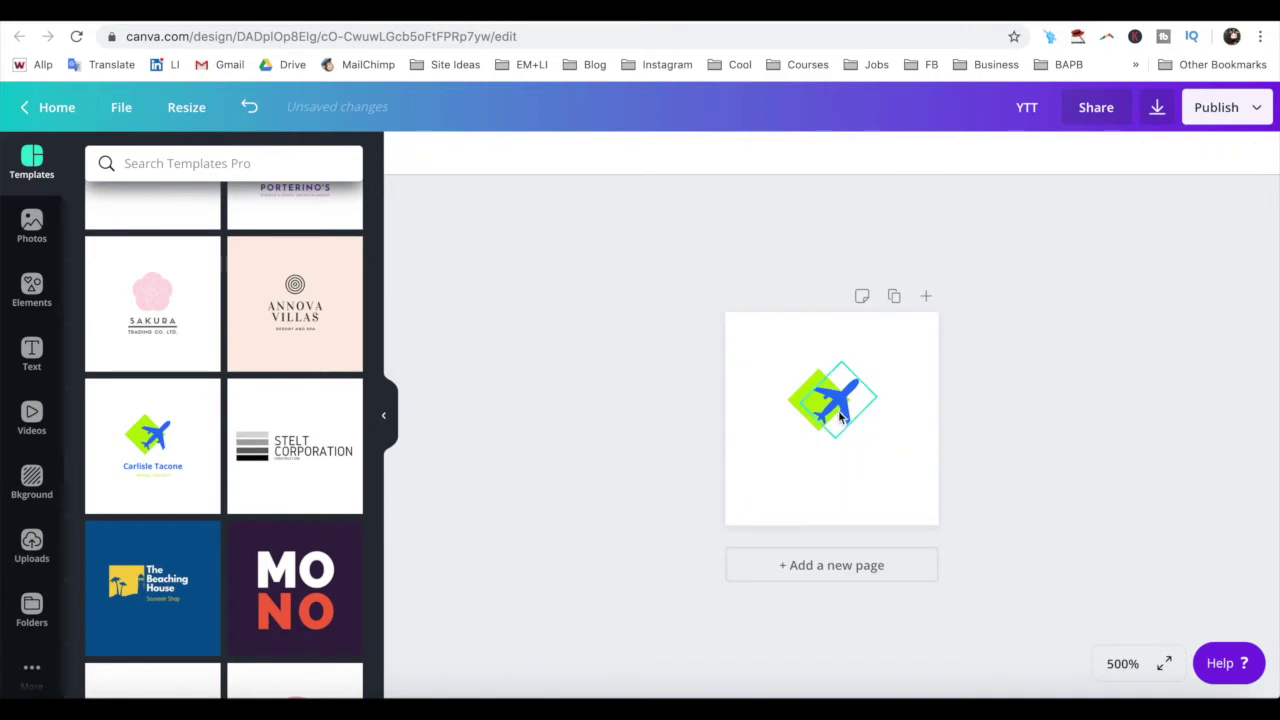
Step: Enlarge the plane and green diamond together and shift them right
click(840, 417)
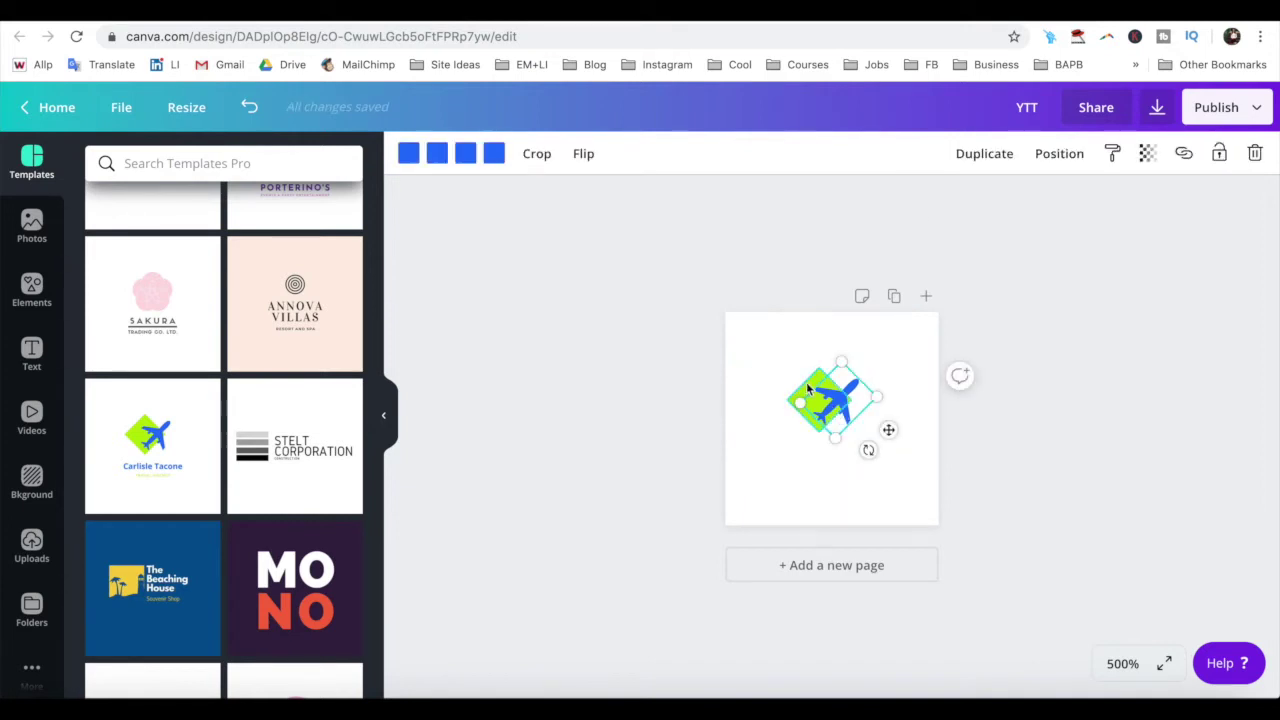
shift+click(808, 383)
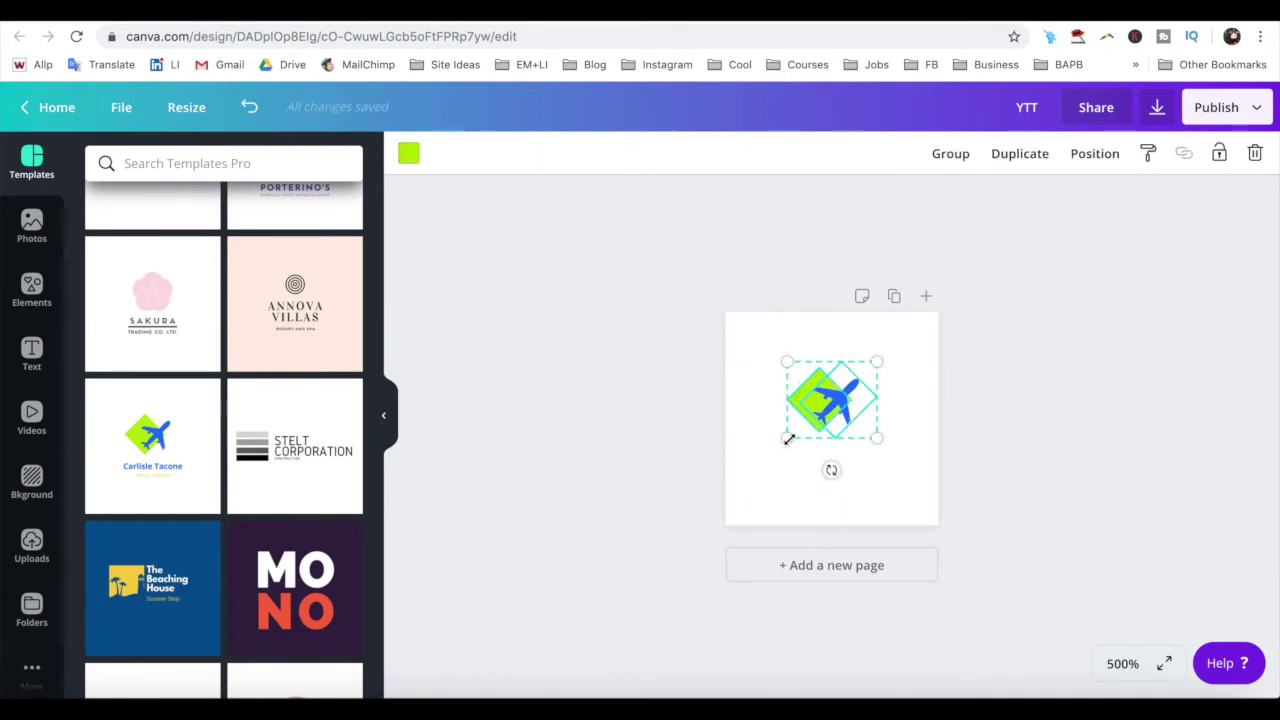
mouse_move(789, 439)
mouse_down()
mouse_move(783, 549)
mouse_move(860, 435)
mouse_up()
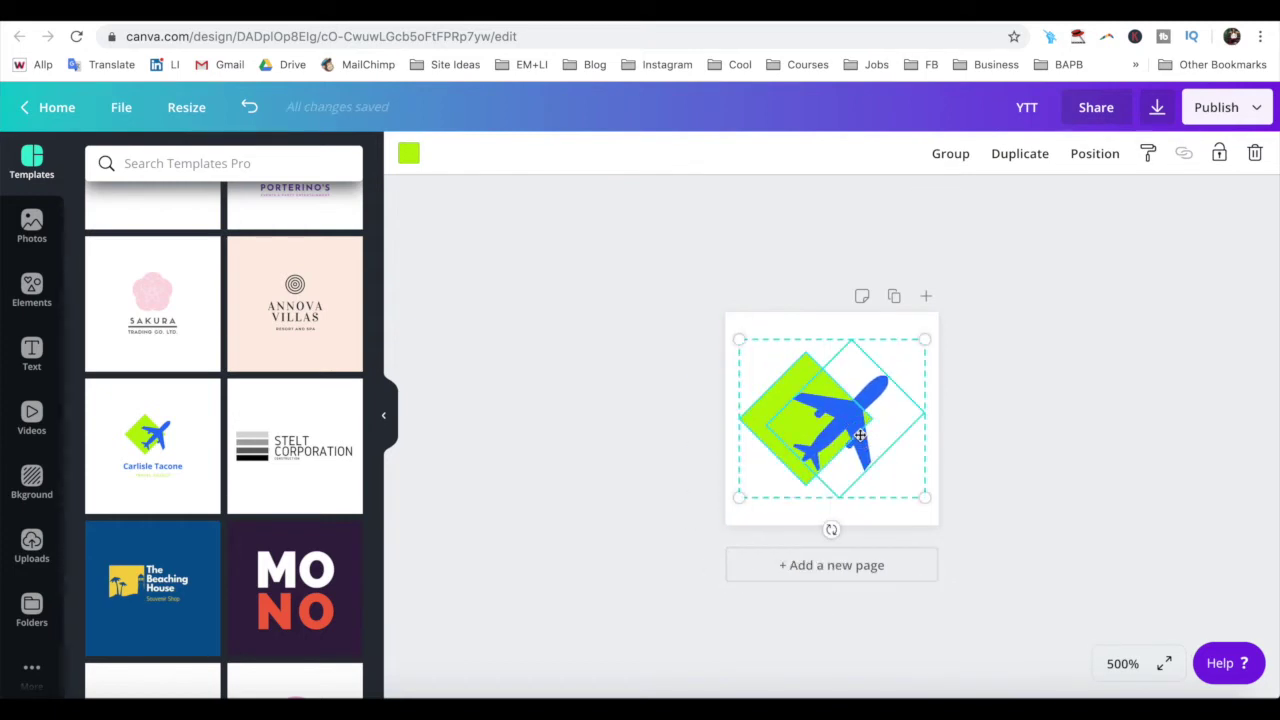
click(596, 410)
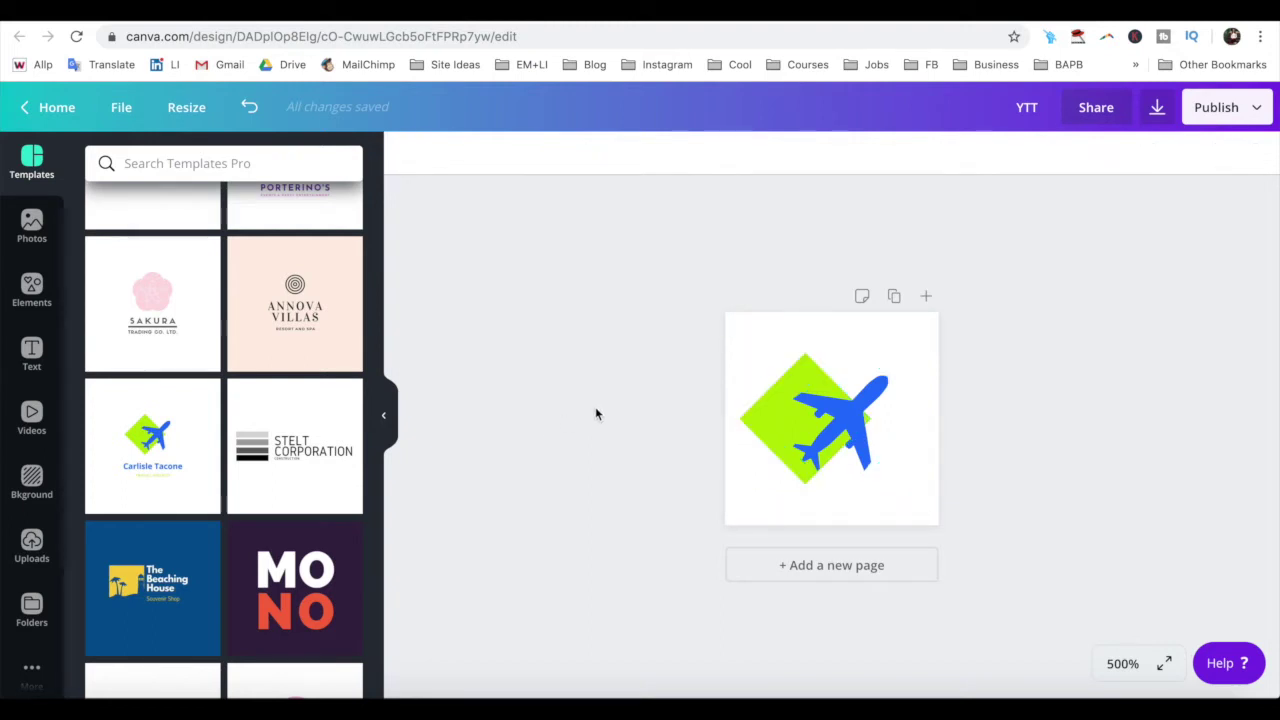
Step: Select the airplane and browse the Elements, Uploads and Templates panels
click(827, 438)
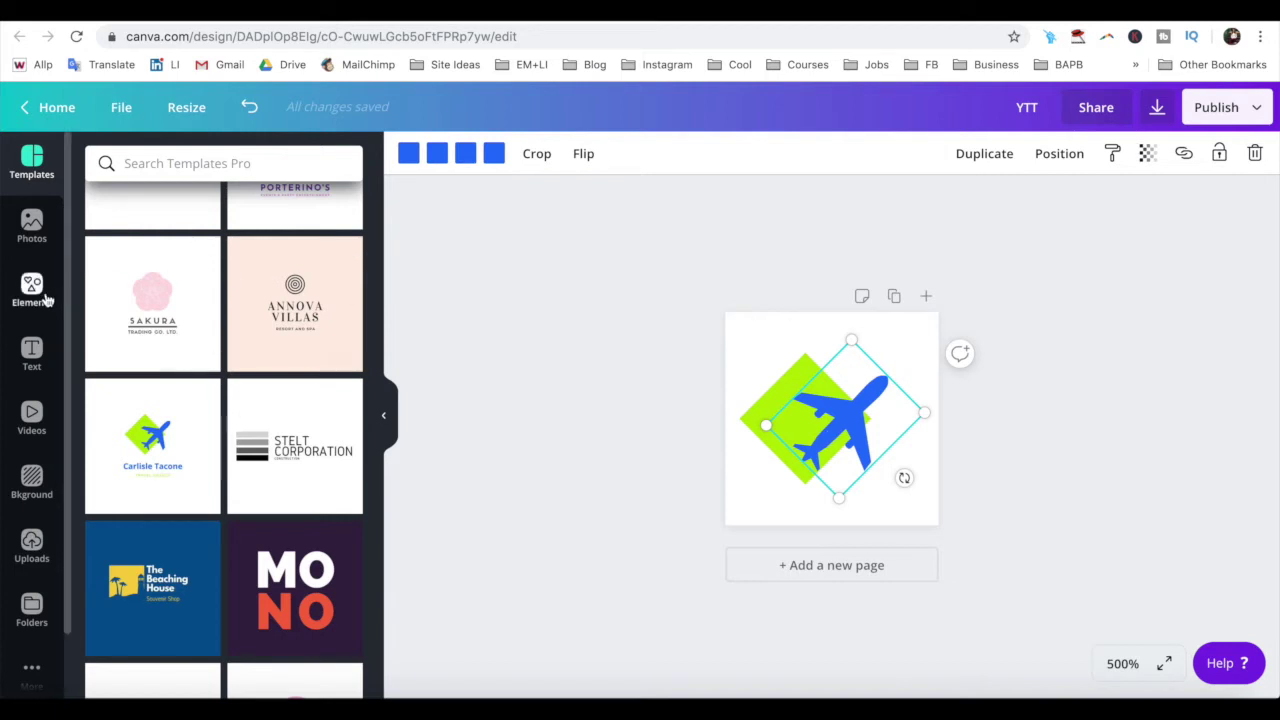
click(32, 290)
scroll(148, 402, down, 1)
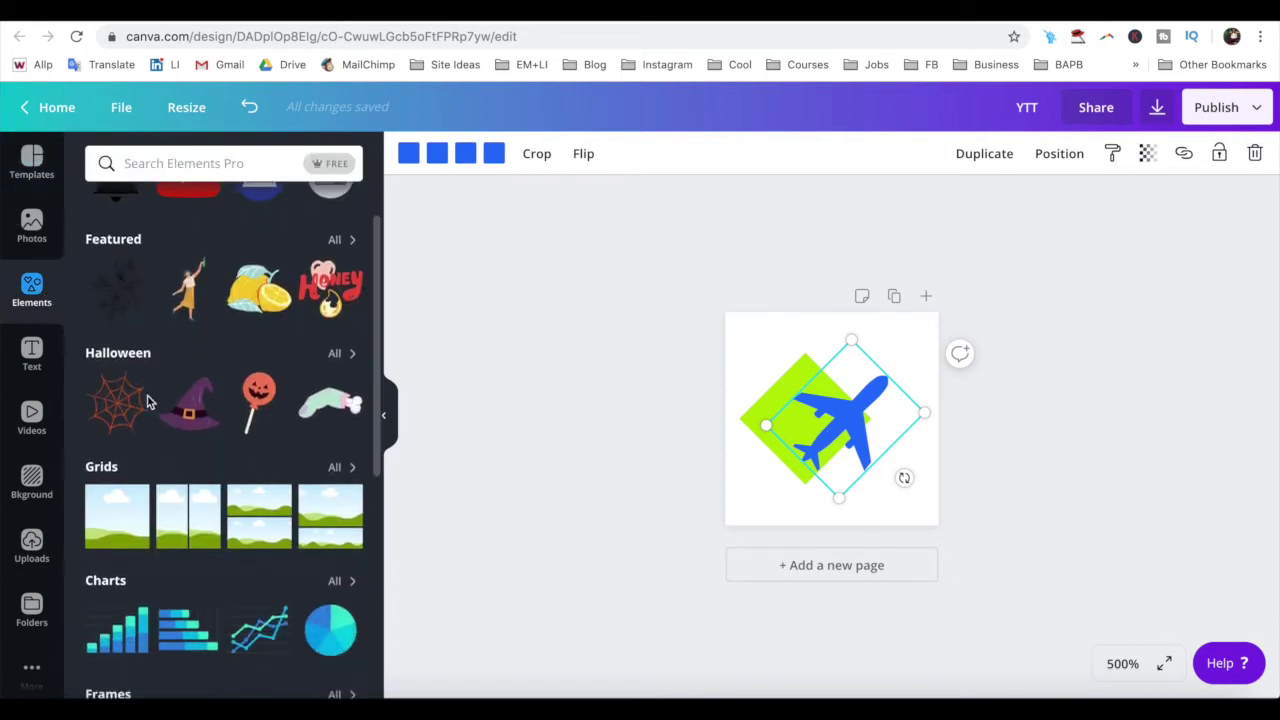
scroll(148, 402, up, 1)
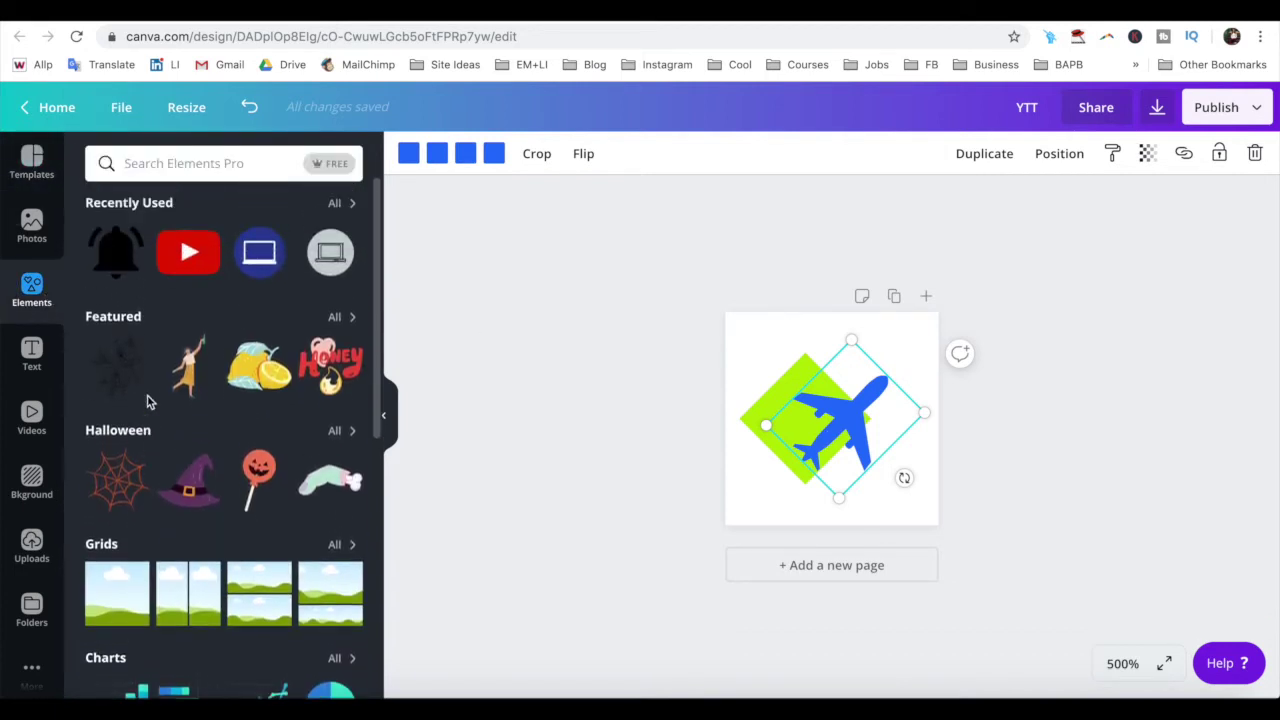
click(31, 558)
click(36, 182)
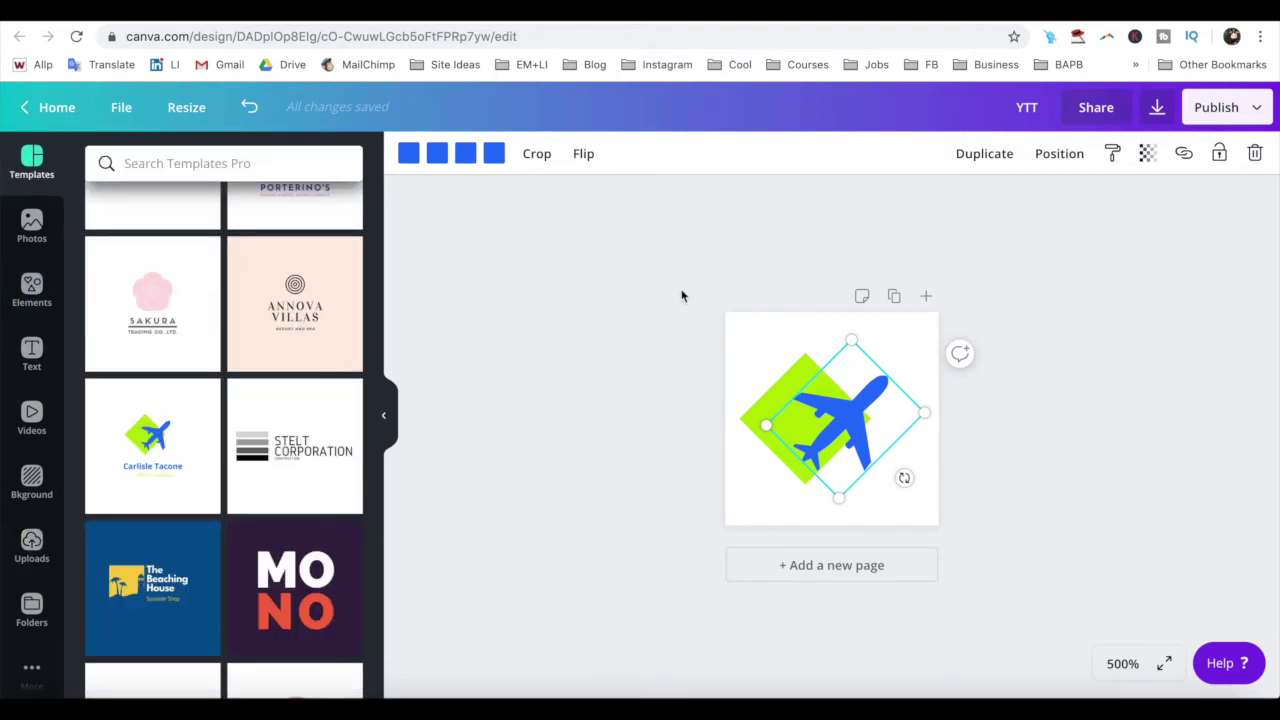
Step: Recolour the green diamond to yellow #fcb900
click(780, 389)
click(410, 155)
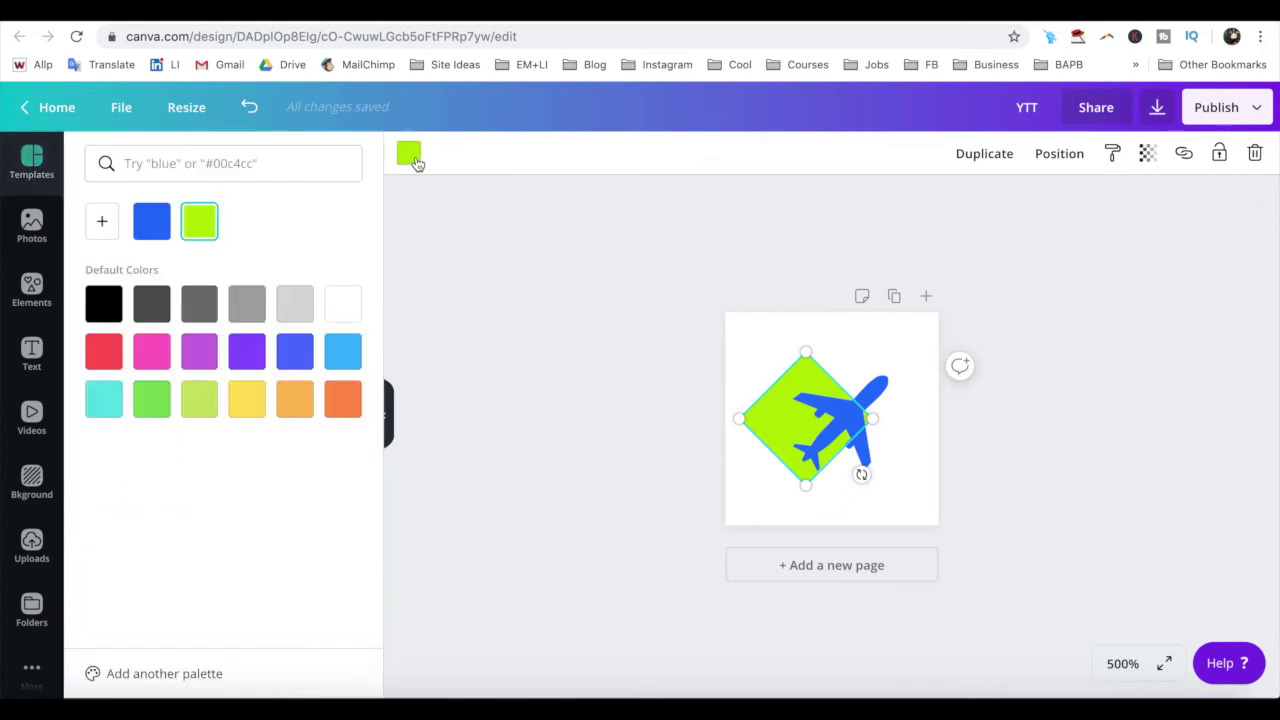
click(111, 230)
drag(200, 409, 260, 410)
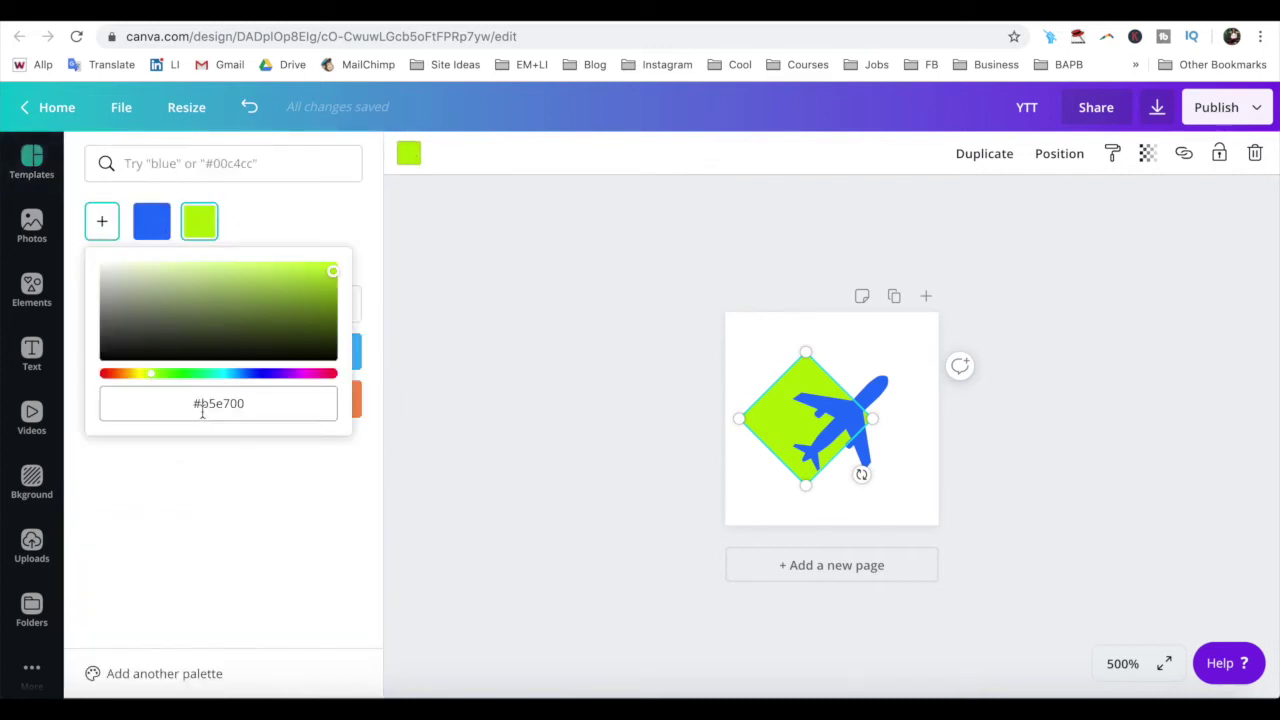
text(fcb)
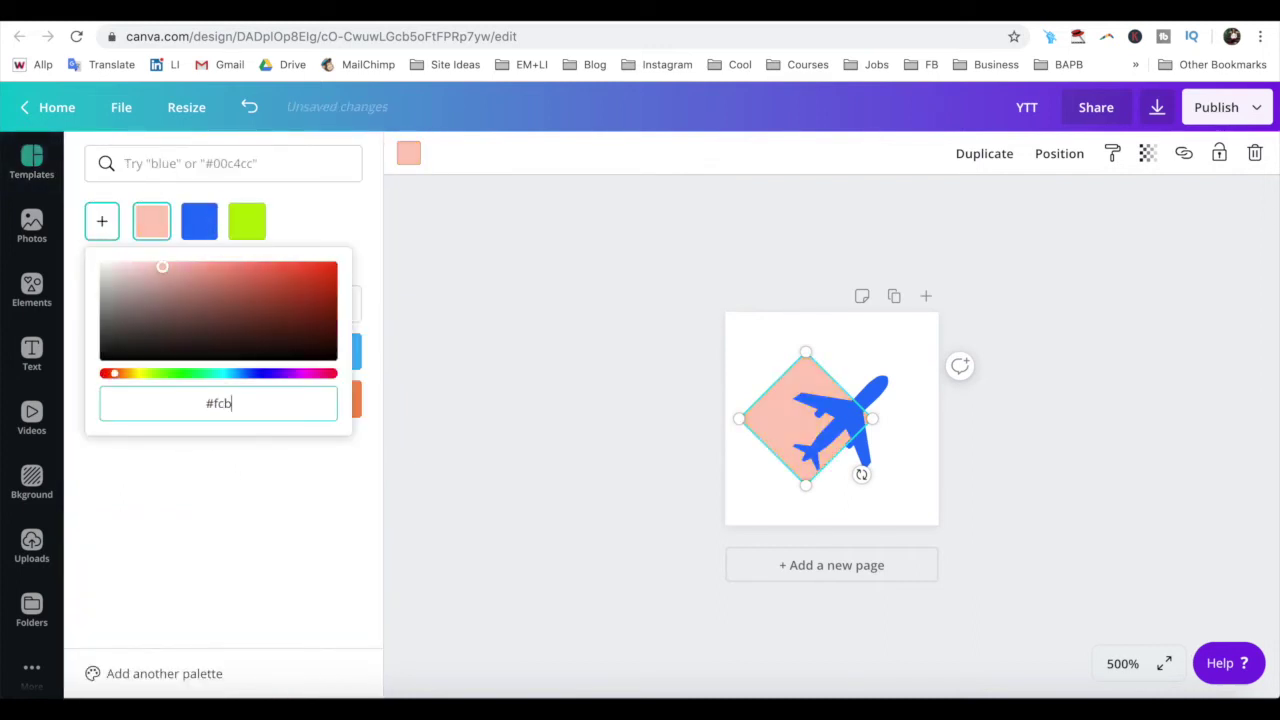
text(900)
Step: Delete the blue plane and add the gears graphic from Recently Used elements
click(845, 415)
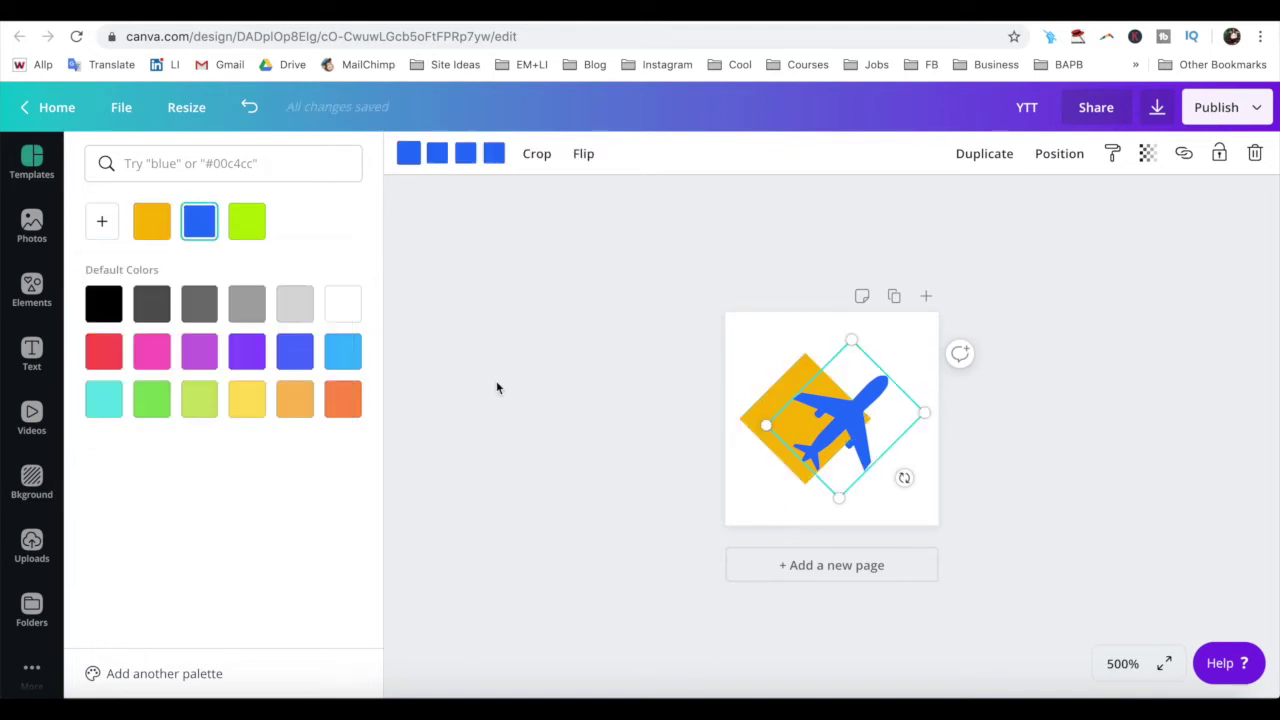
key(Delete)
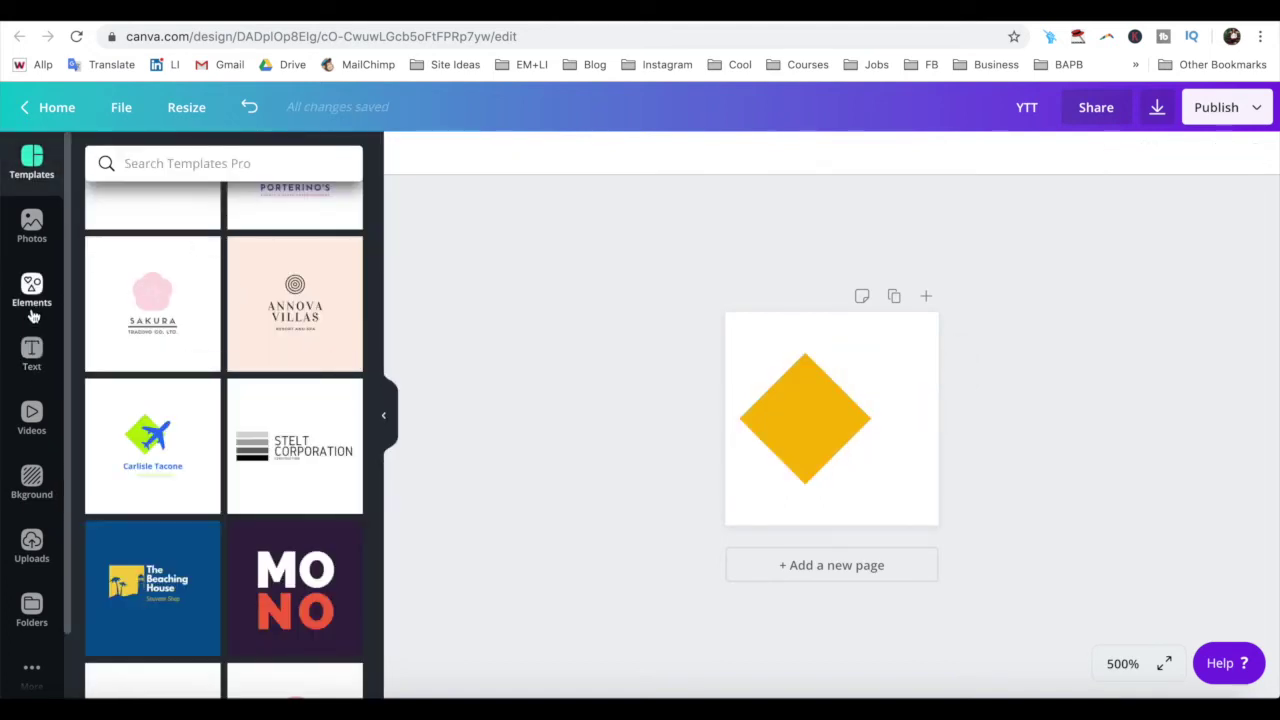
click(33, 295)
click(335, 205)
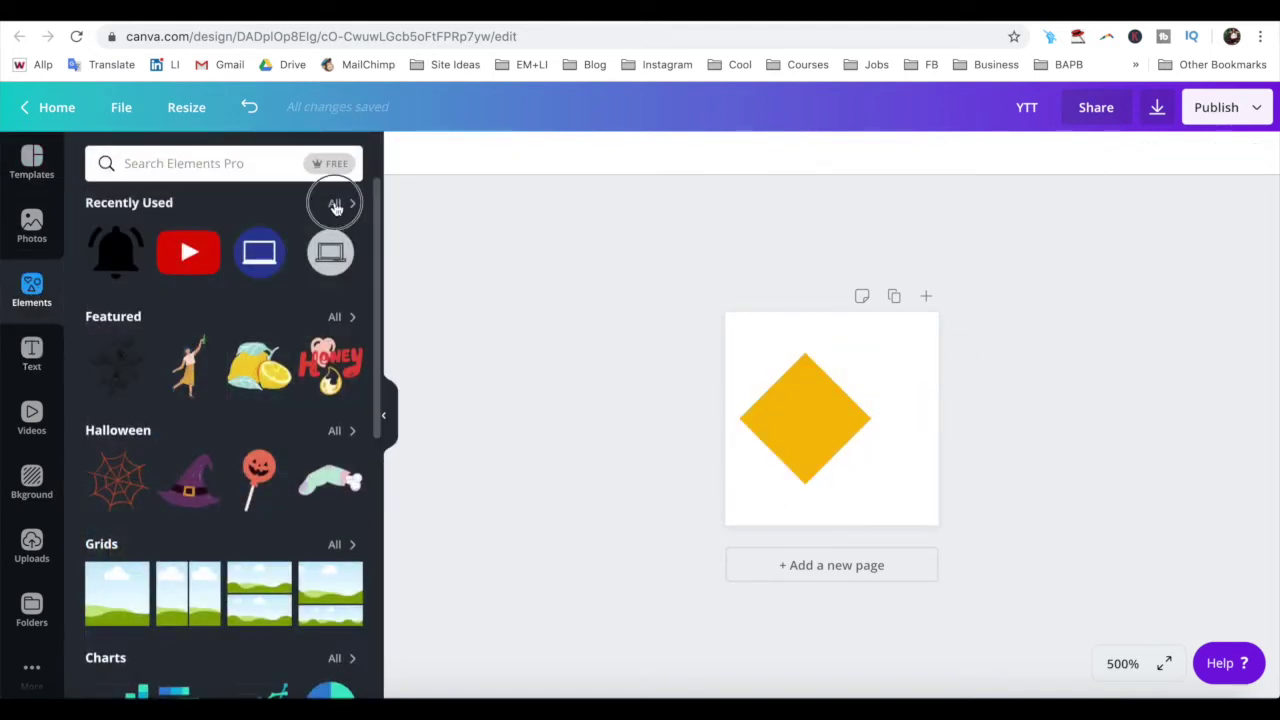
scroll(300, 237, down, 2)
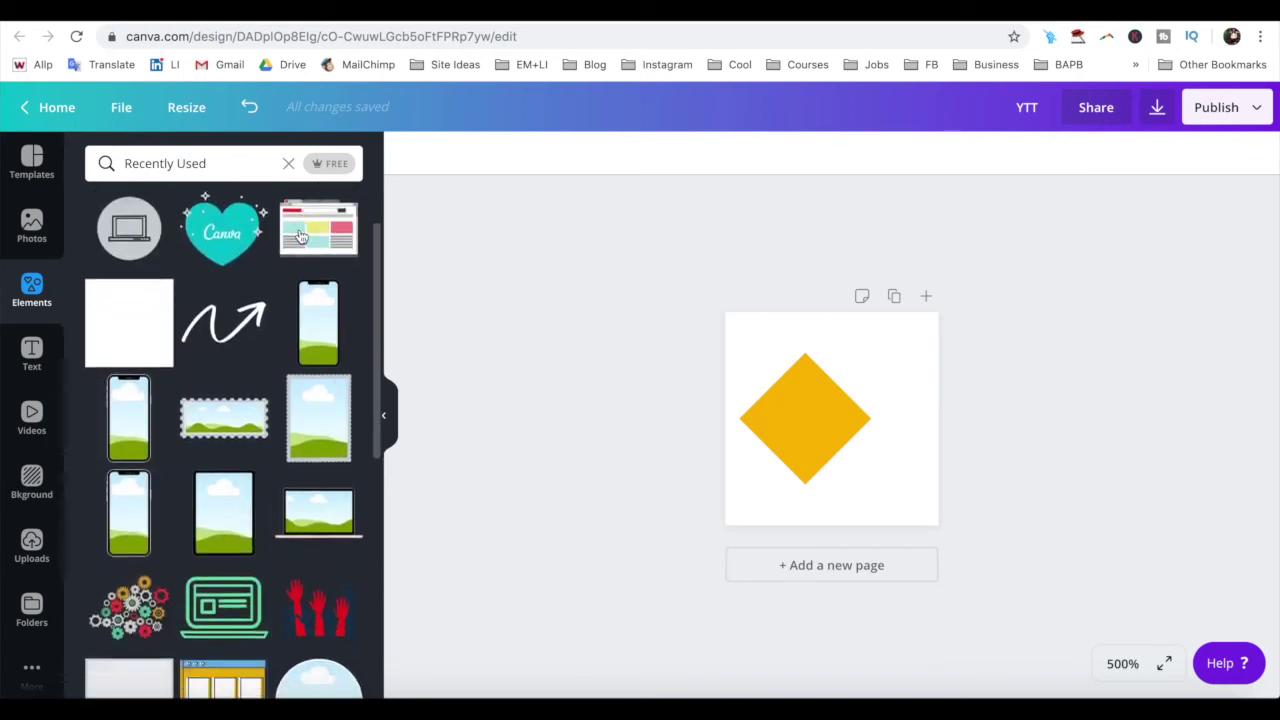
scroll(220, 320, down, 3)
scroll(160, 380, down, 1)
click(141, 394)
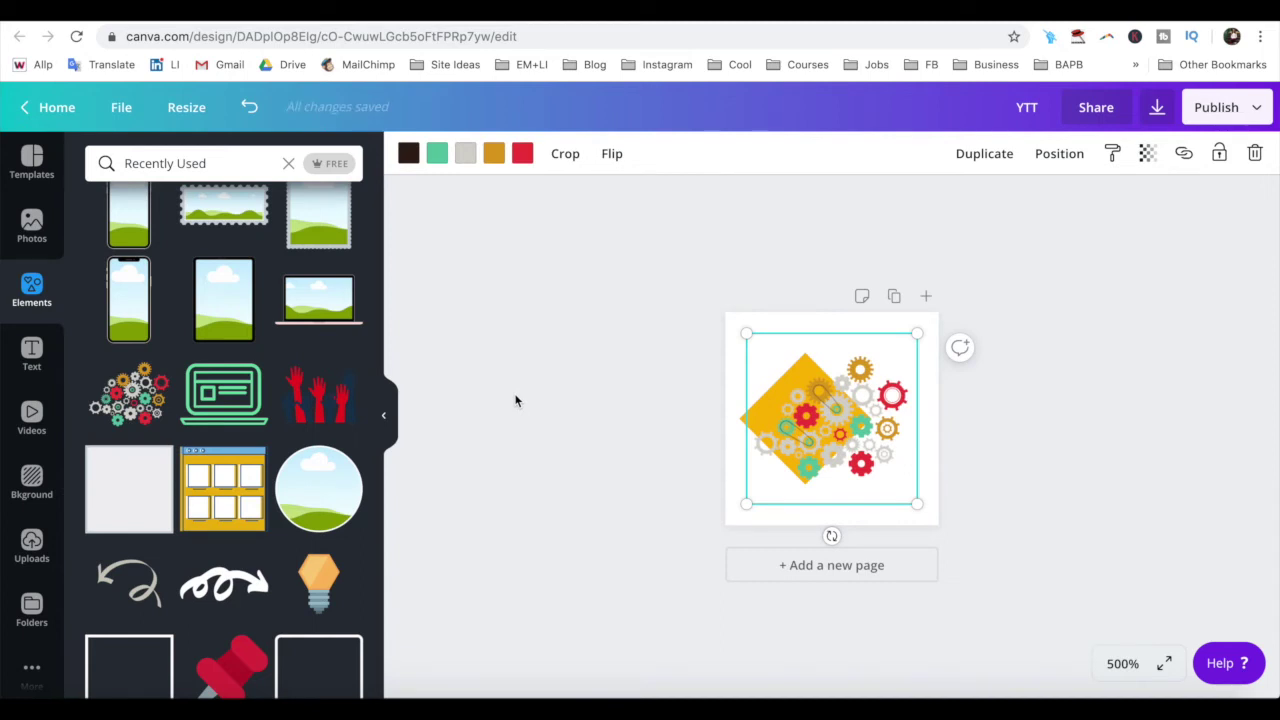
click(437, 155)
Step: Recolour the gears: green to teal #09a59a, gold to yellow, red to charcoal #2e333b
click(113, 226)
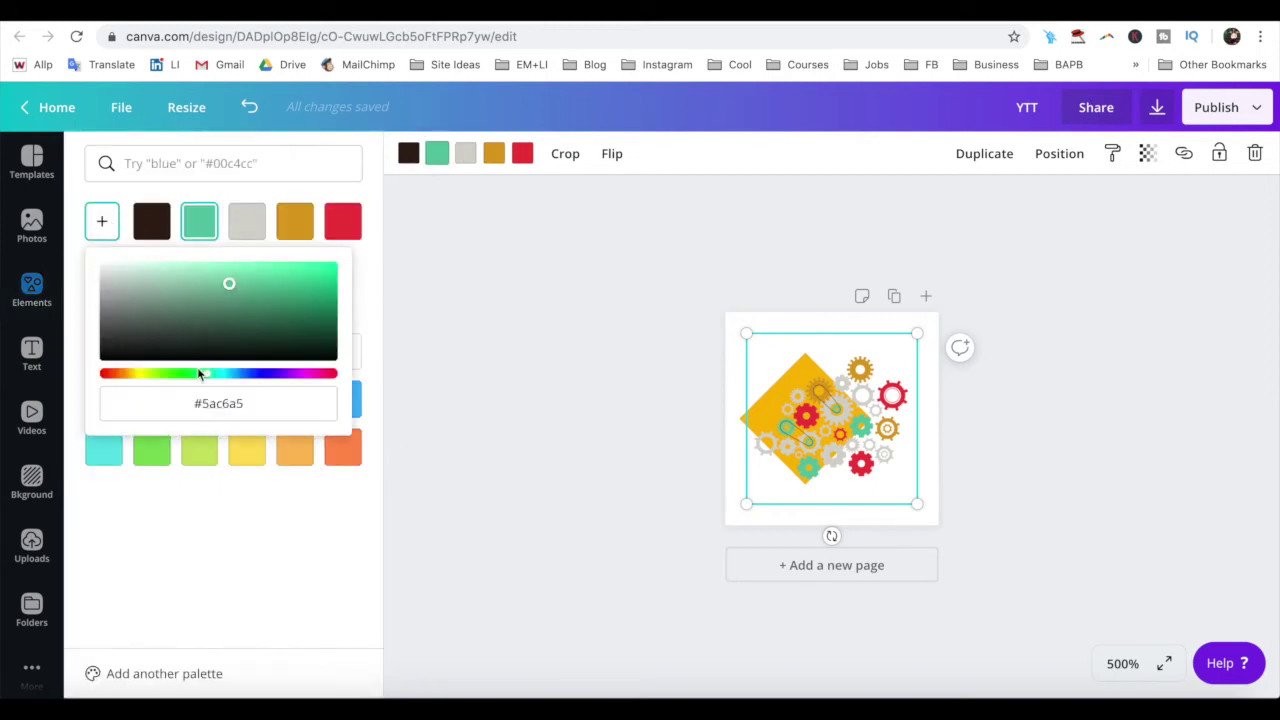
drag(200, 403, 274, 403)
text(#09)
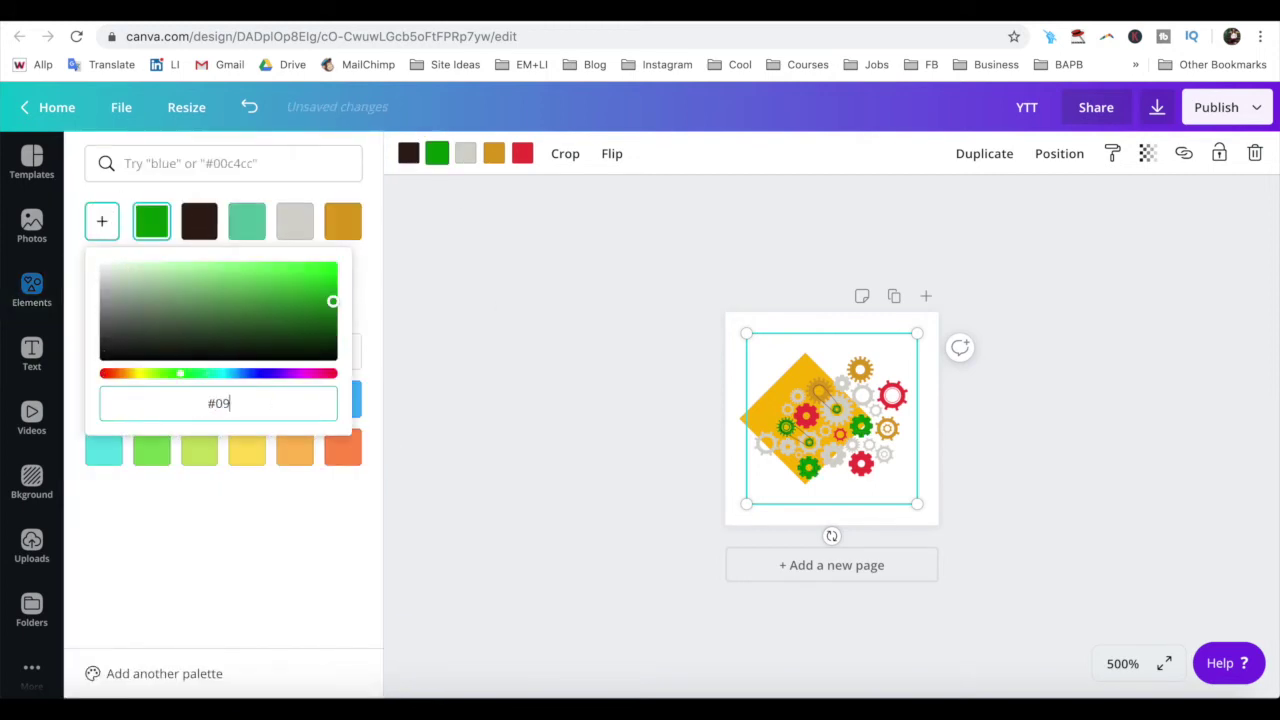
text(a5)
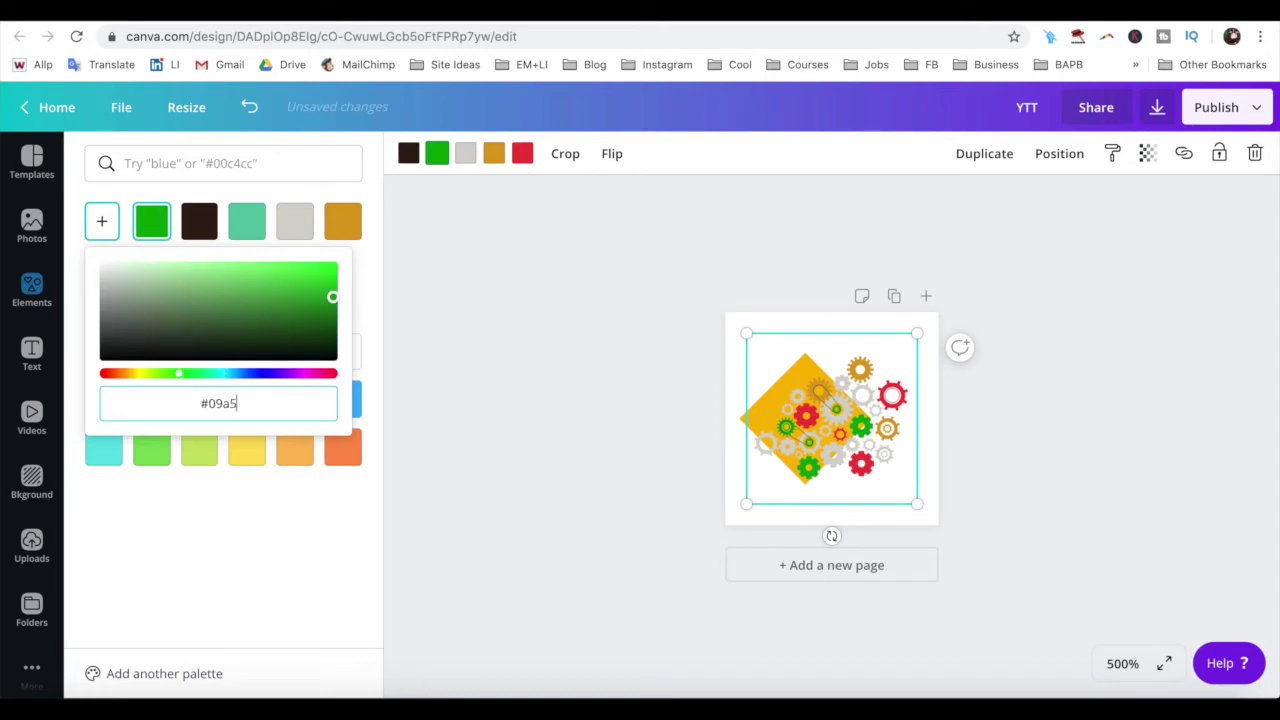
text(9a)
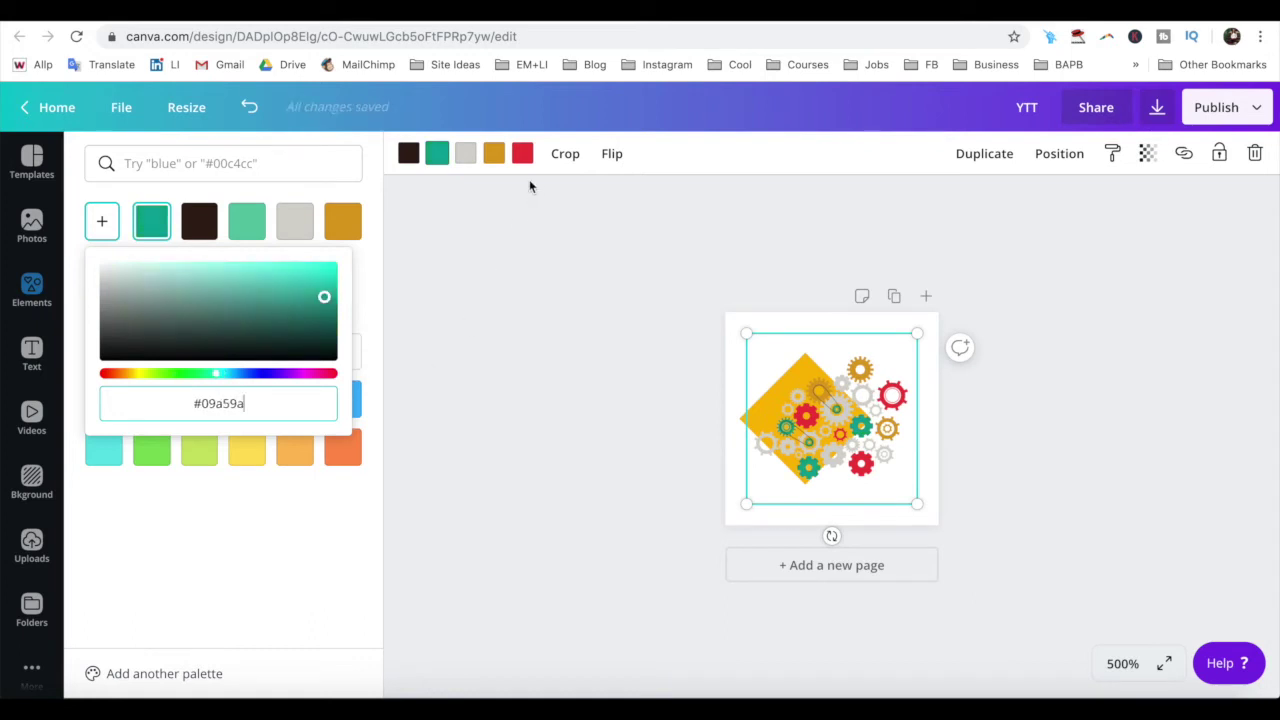
click(497, 165)
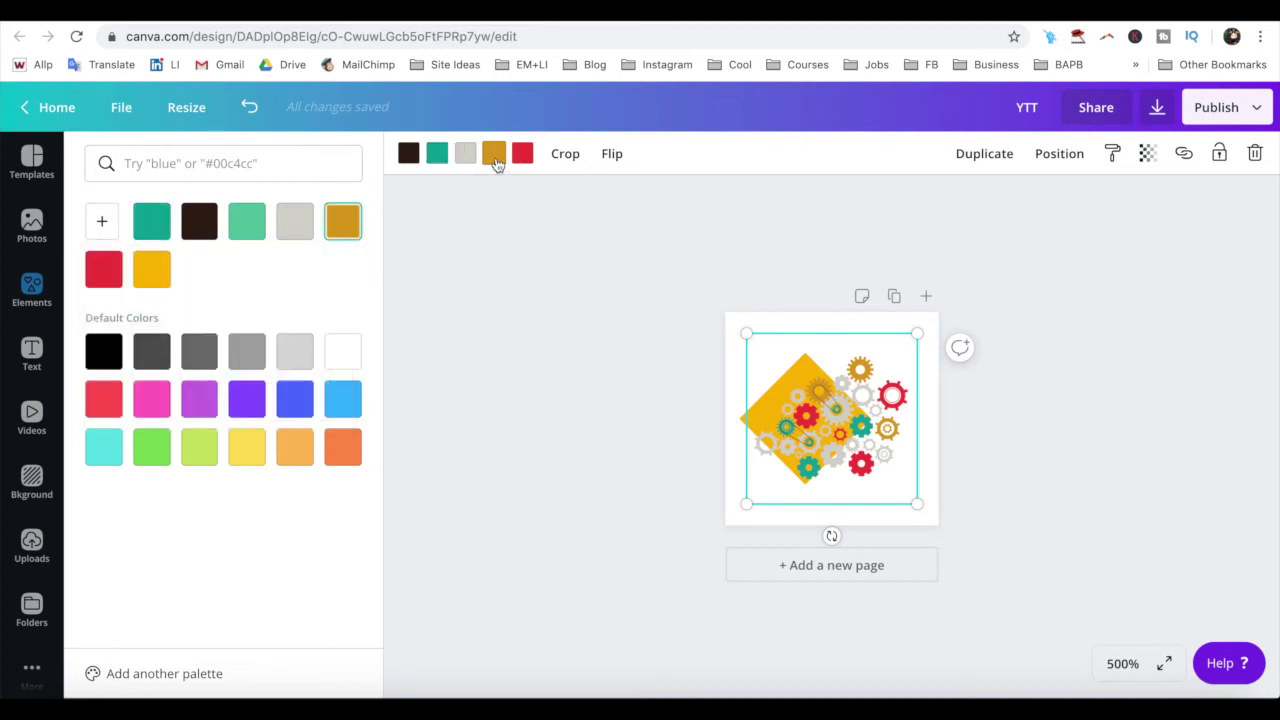
click(152, 283)
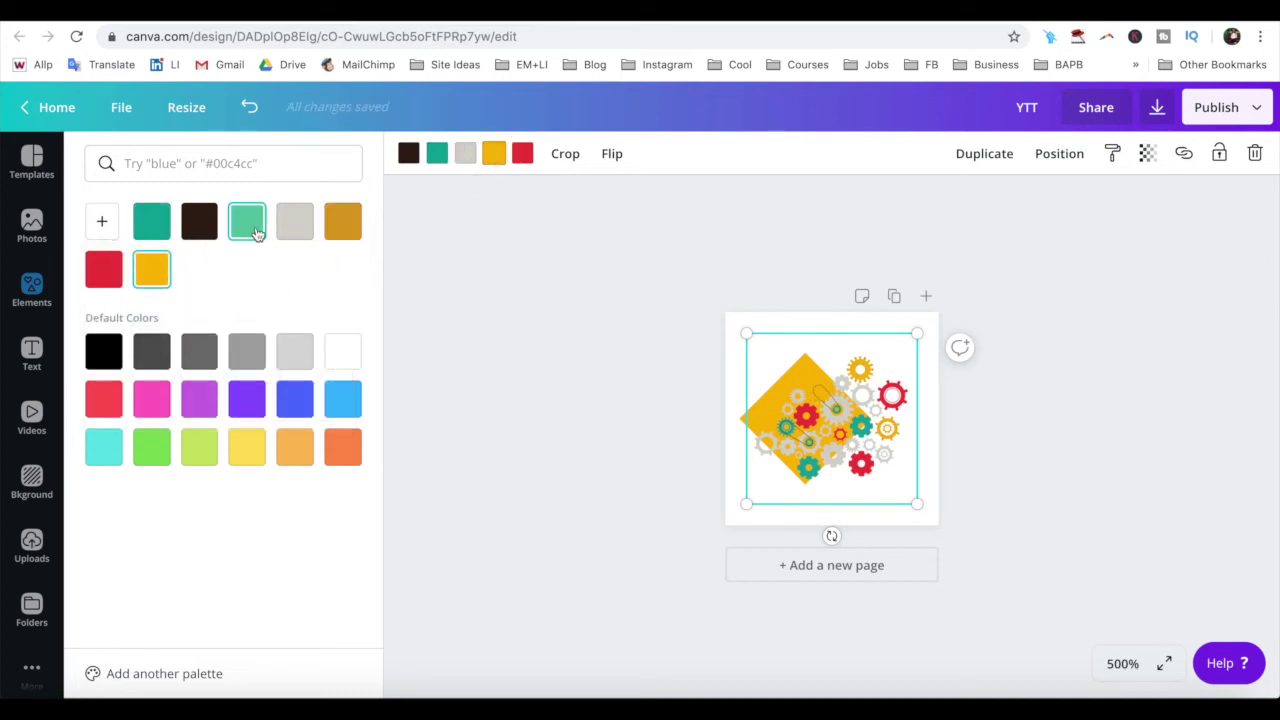
click(522, 153)
click(101, 221)
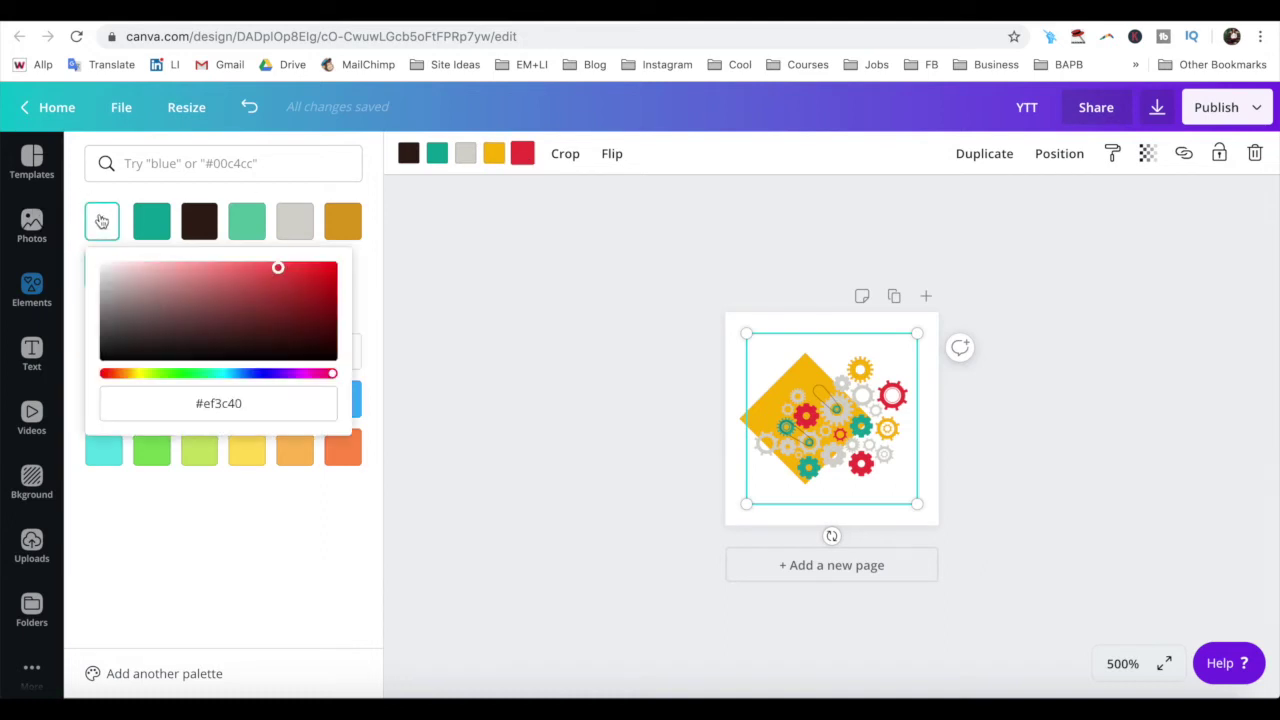
drag(205, 403, 285, 403)
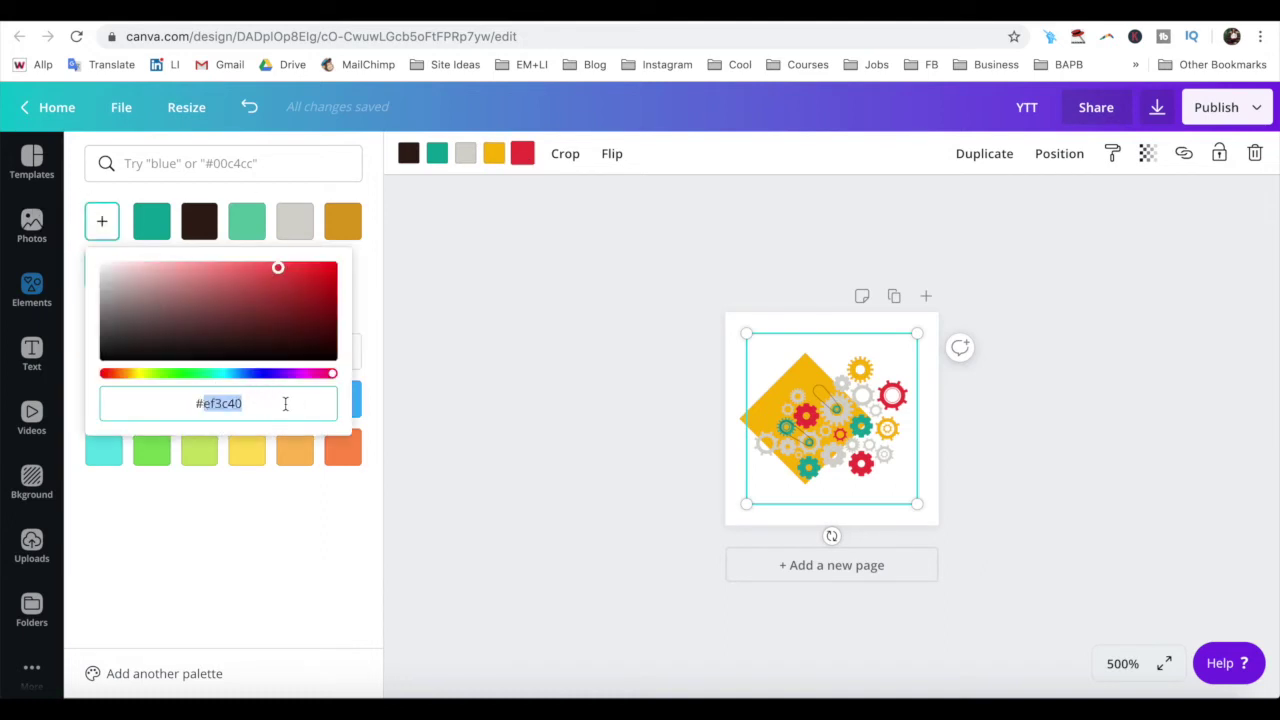
text(2e333)
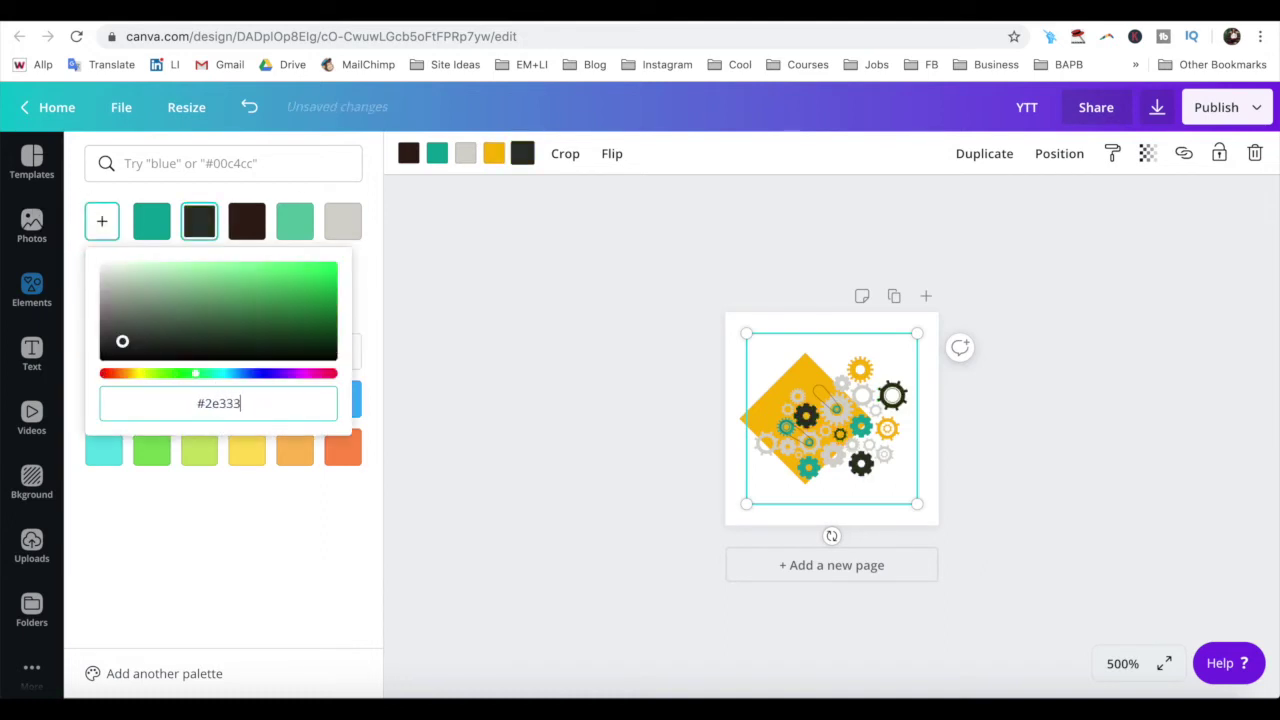
text(b)
click(526, 447)
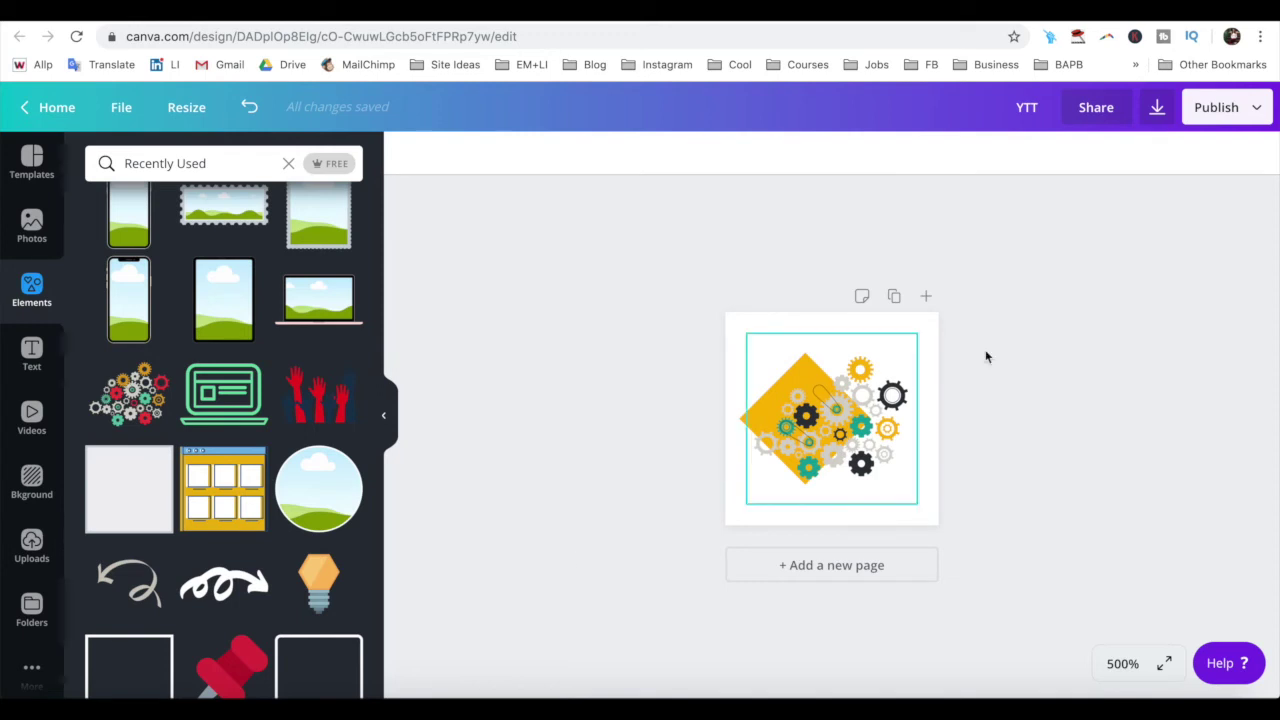
Step: Configure the download as a PNG with a transparent background
click(1158, 110)
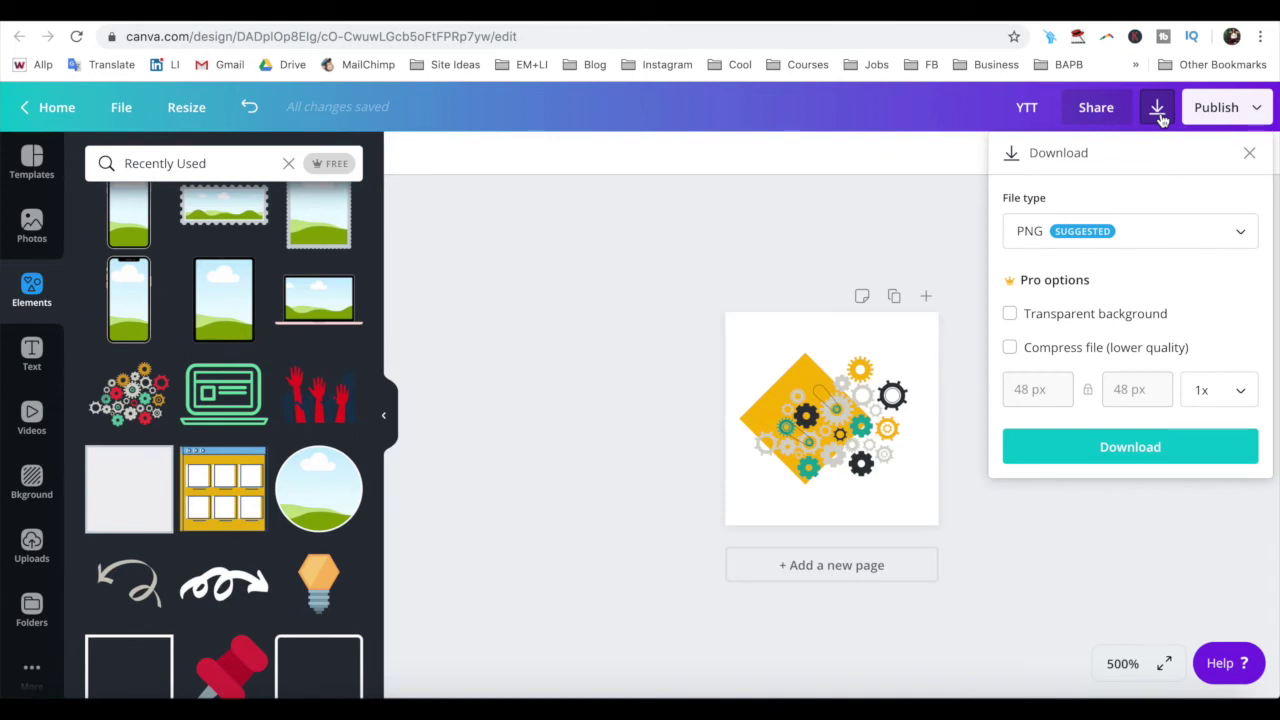
click(1124, 230)
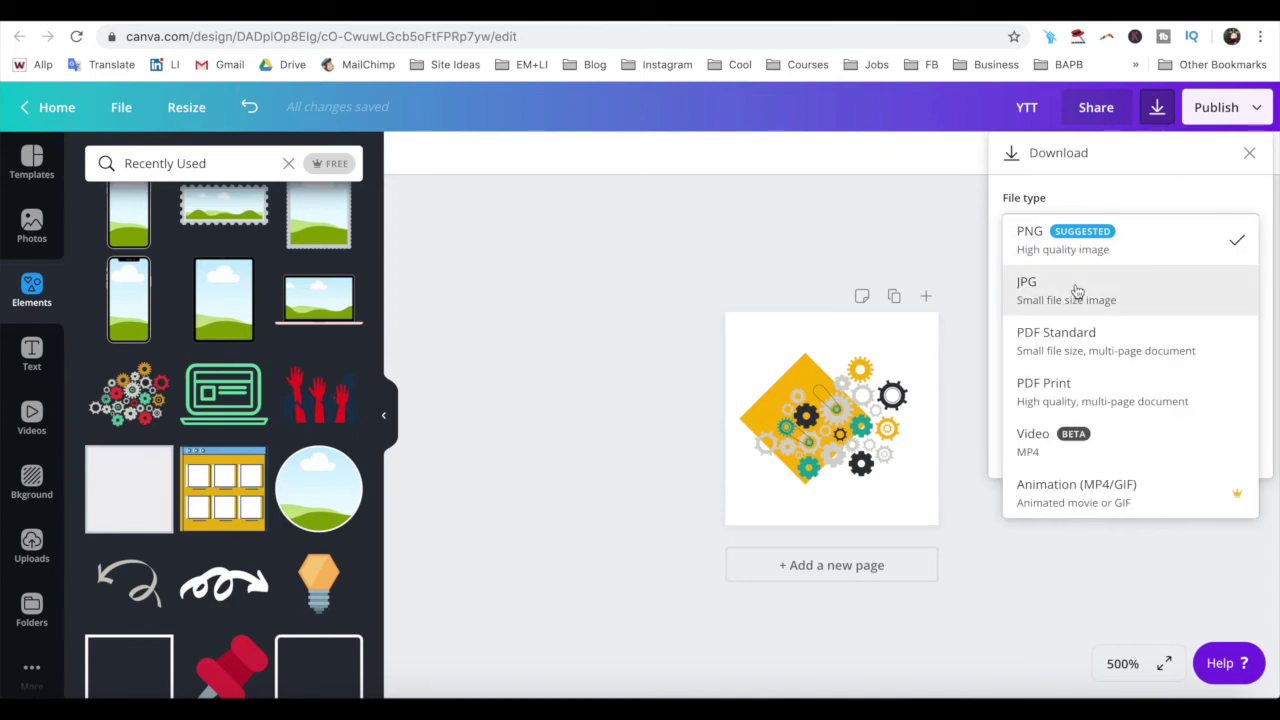
click(1086, 225)
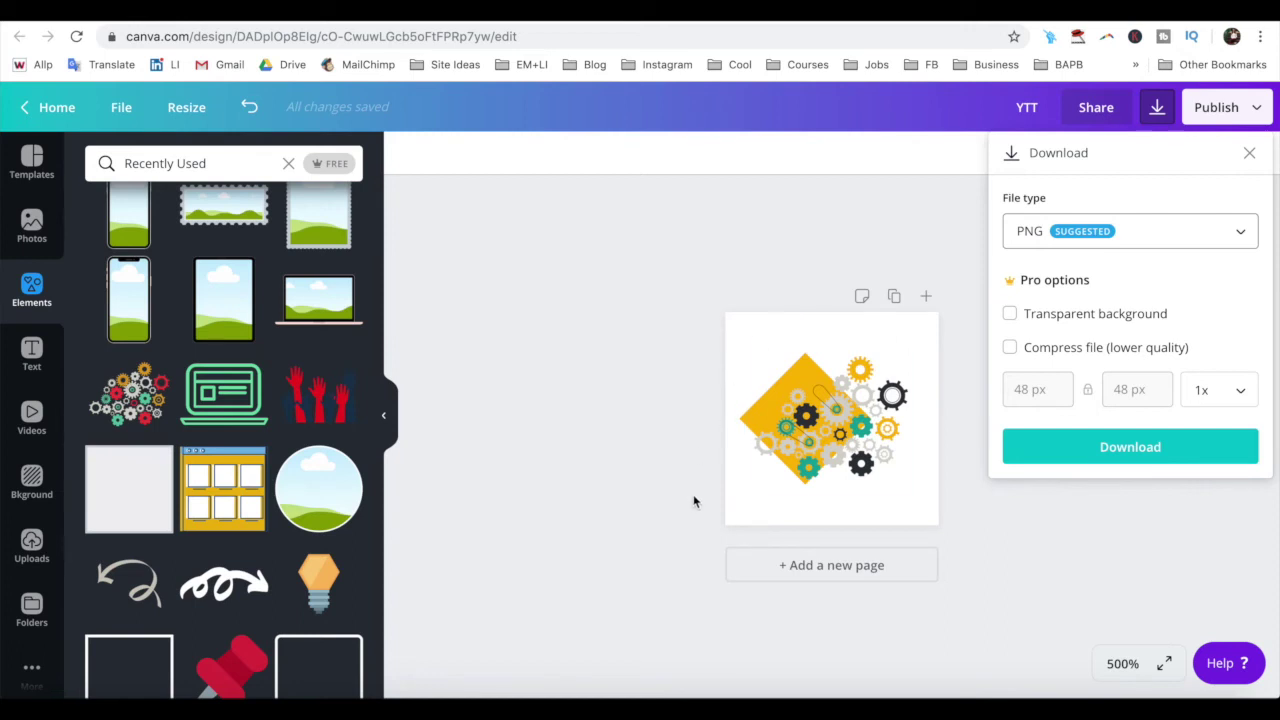
click(1082, 244)
click(1081, 276)
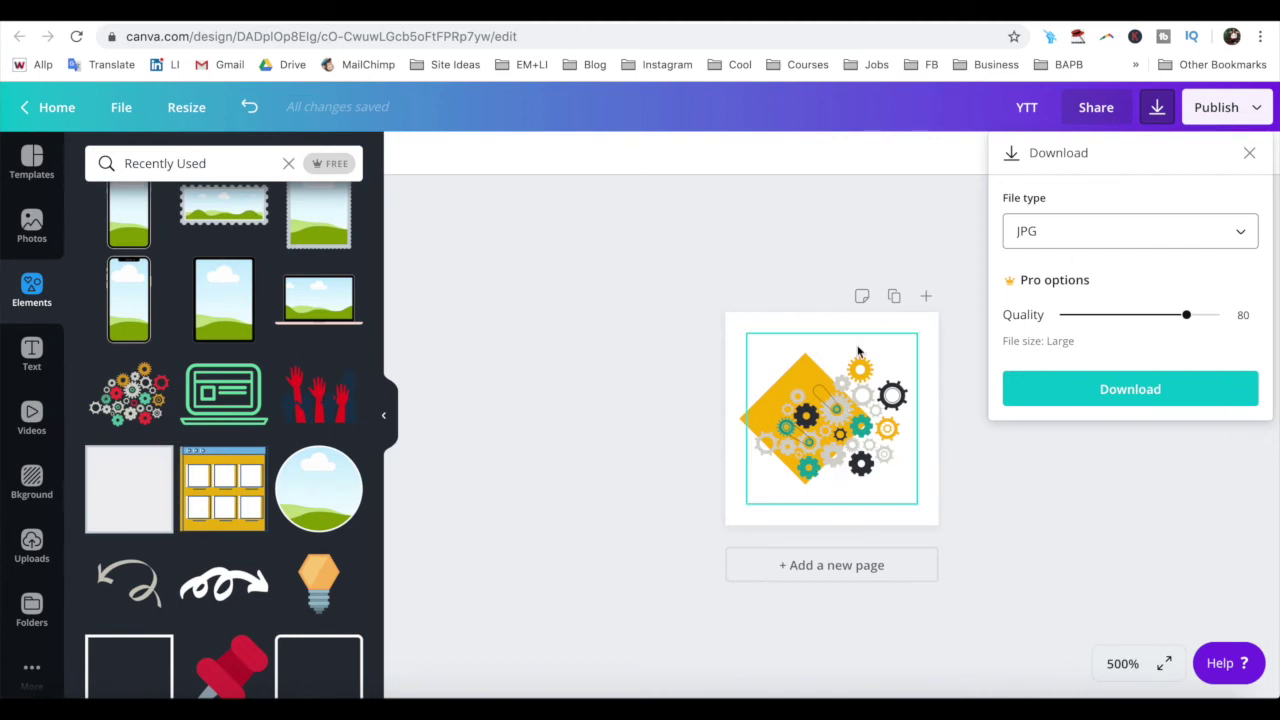
click(1077, 240)
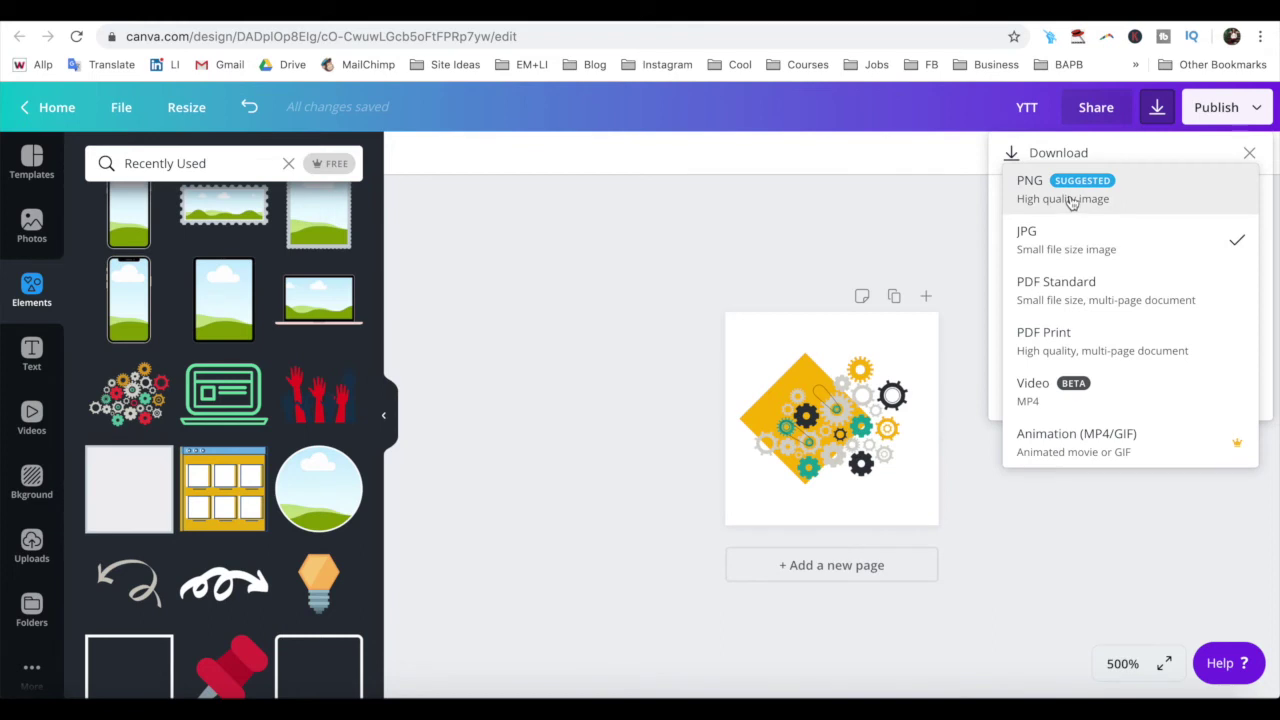
click(1071, 199)
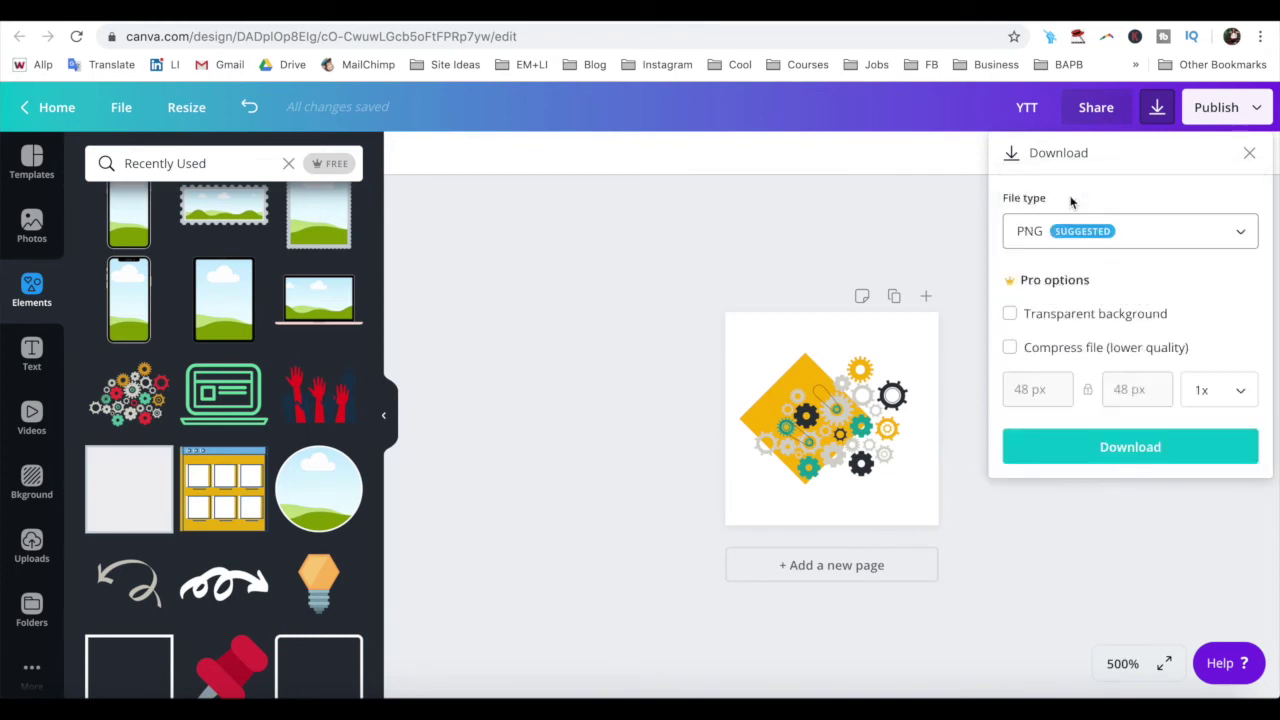
click(1070, 318)
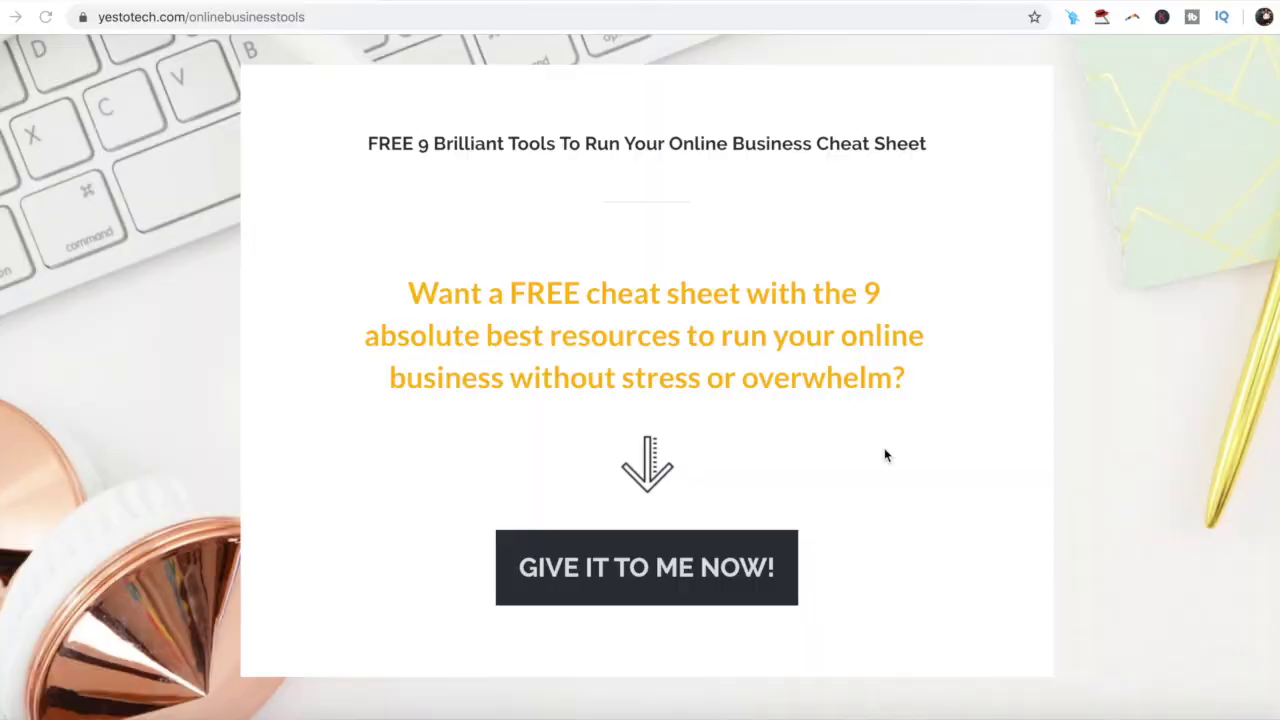
Step: Fill in the cheat sheet sign-up form with first name 'Marina' and an e-mail
click(722, 568)
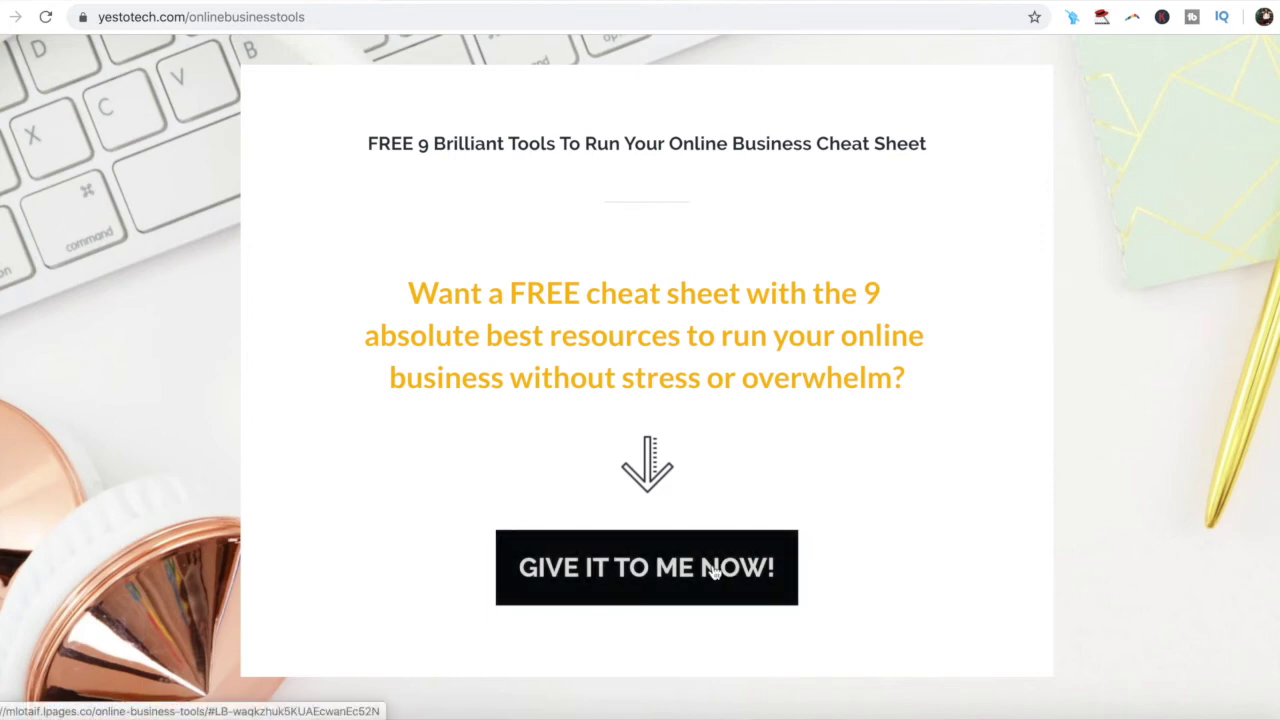
text(Ma)
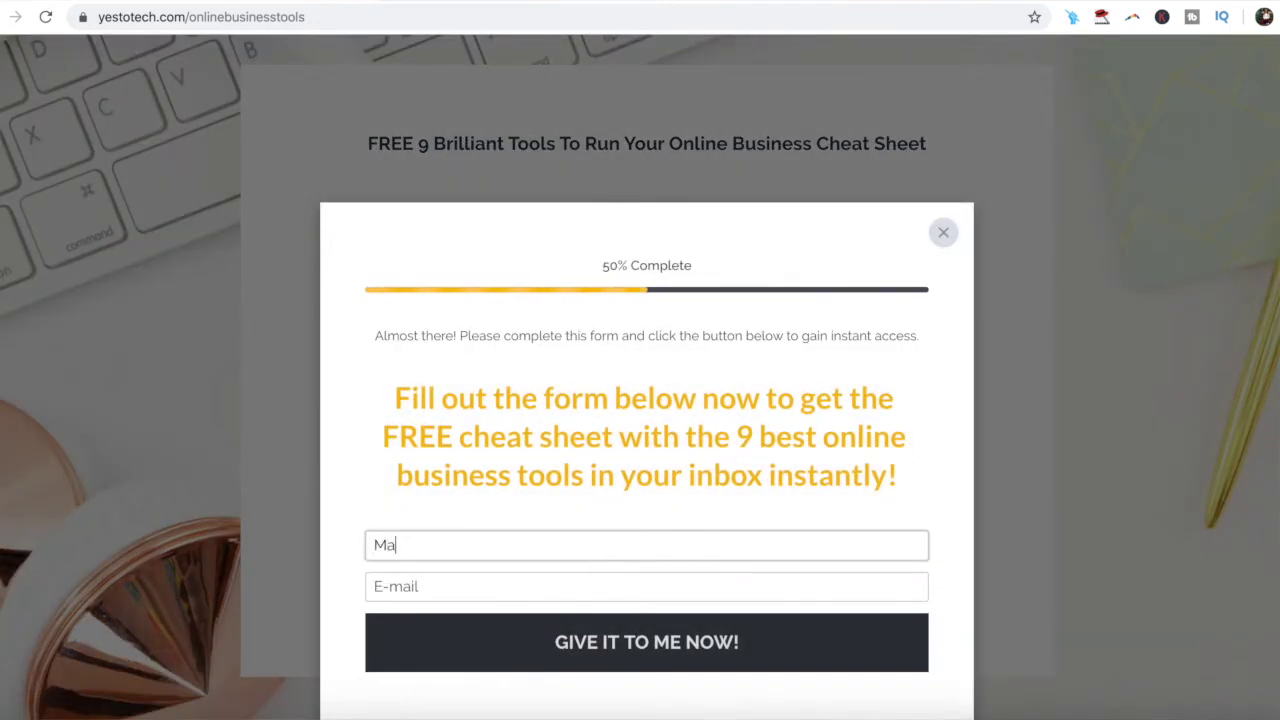
text(rina)
key(Tab)
text(mari)
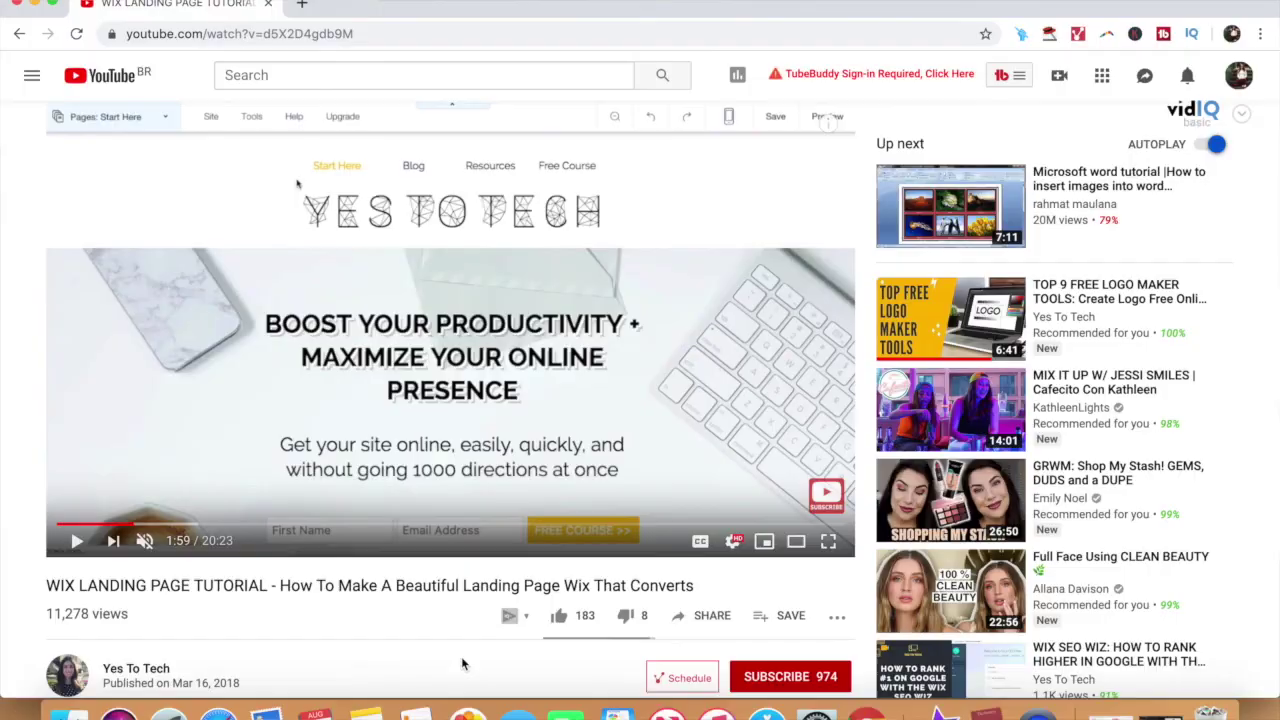
Step: Like the Wix landing page video and subscribe to Yes To Tech with all notifications
click(558, 616)
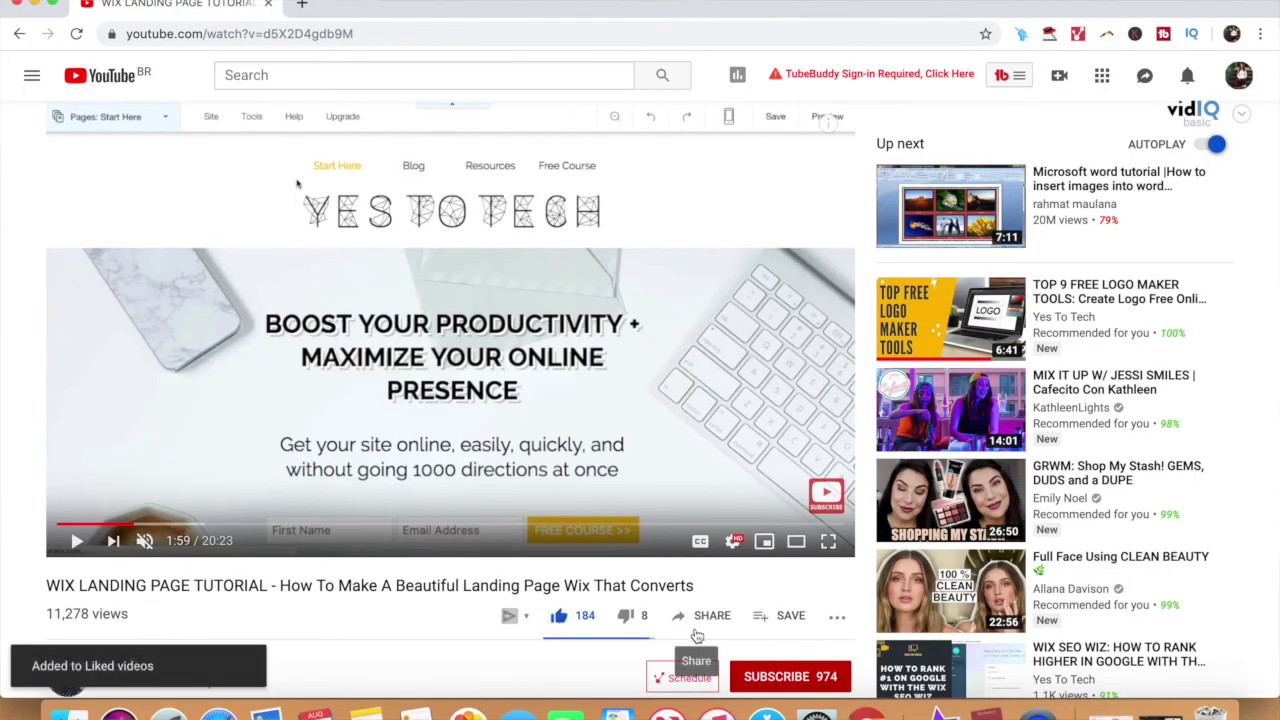
click(780, 677)
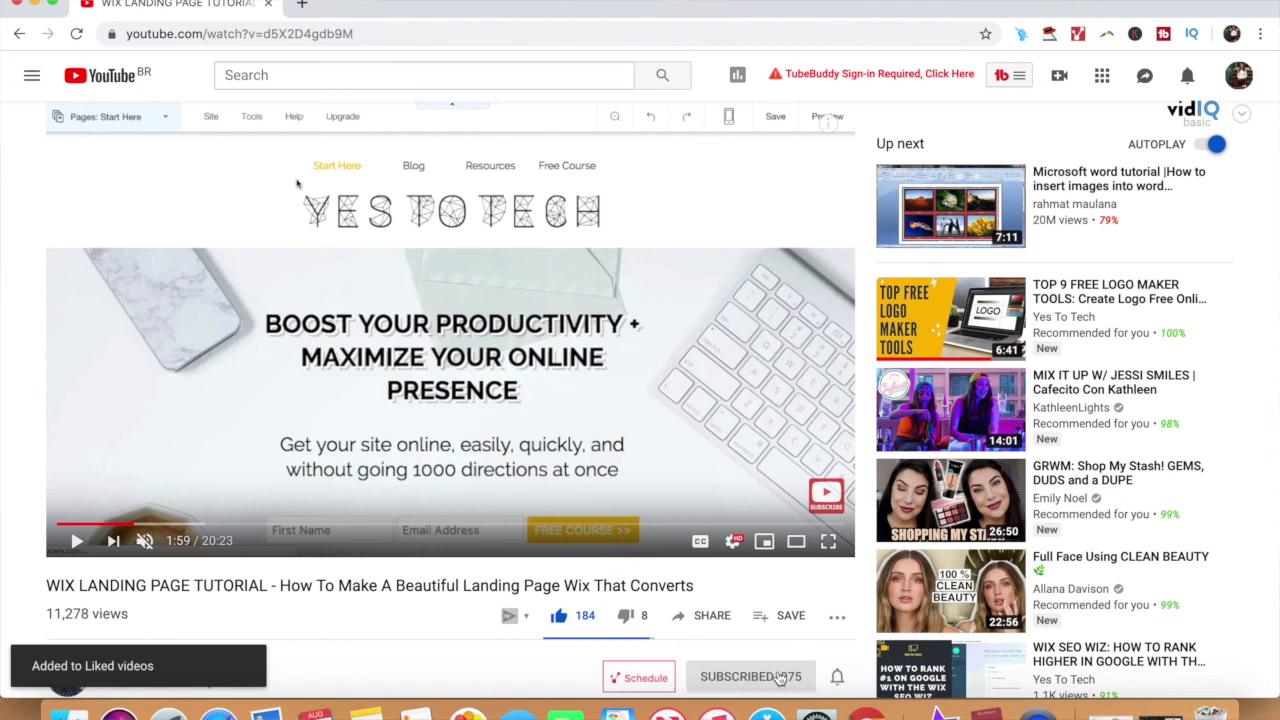
click(837, 680)
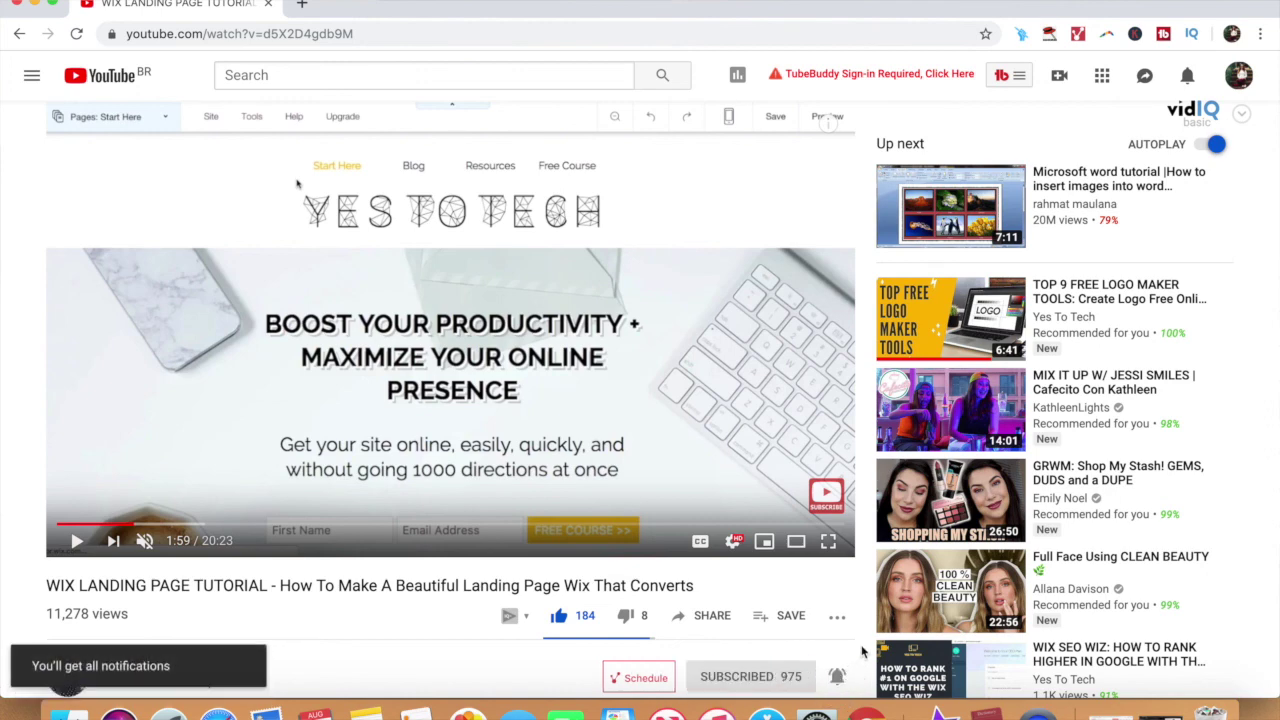